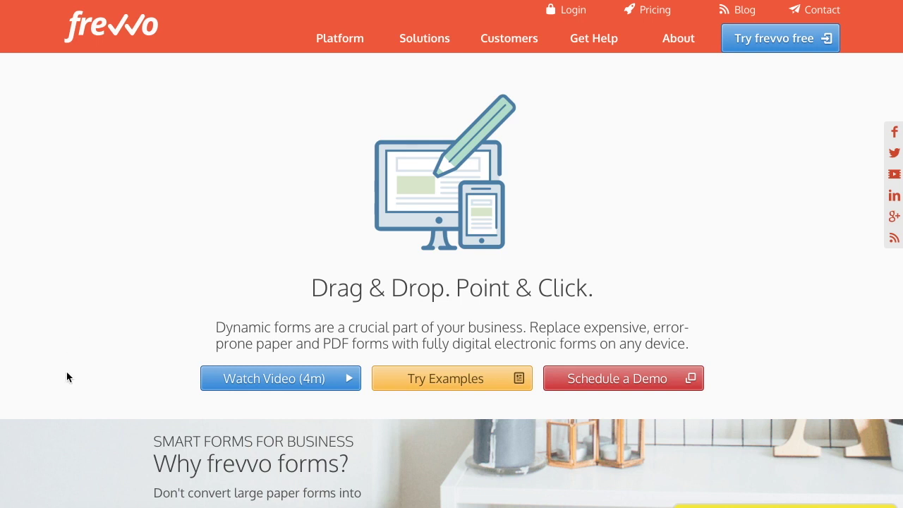
# - Scroll down the homepage and the example forms page to reach the Calculate Totals example
pyautogui.scroll(-2, 67, 373)
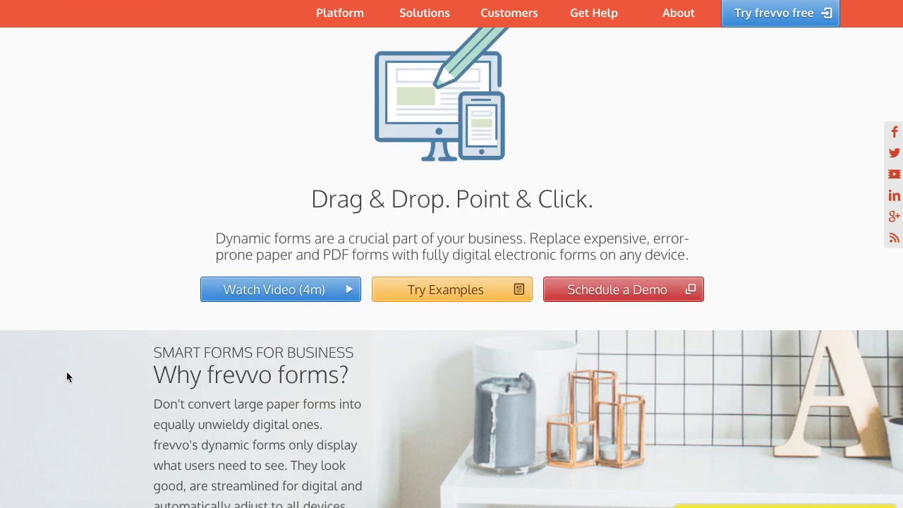
pyautogui.scroll(-2, 68, 377)
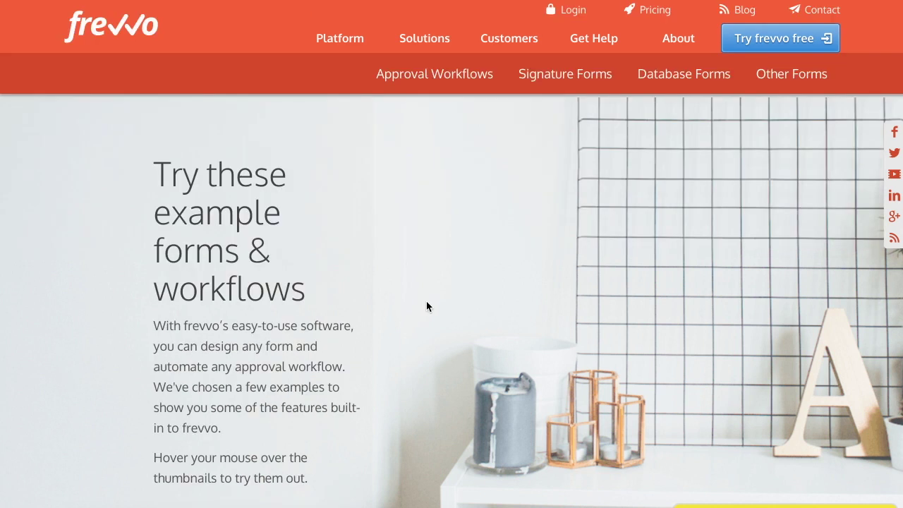
pyautogui.scroll(-5, 427, 303)
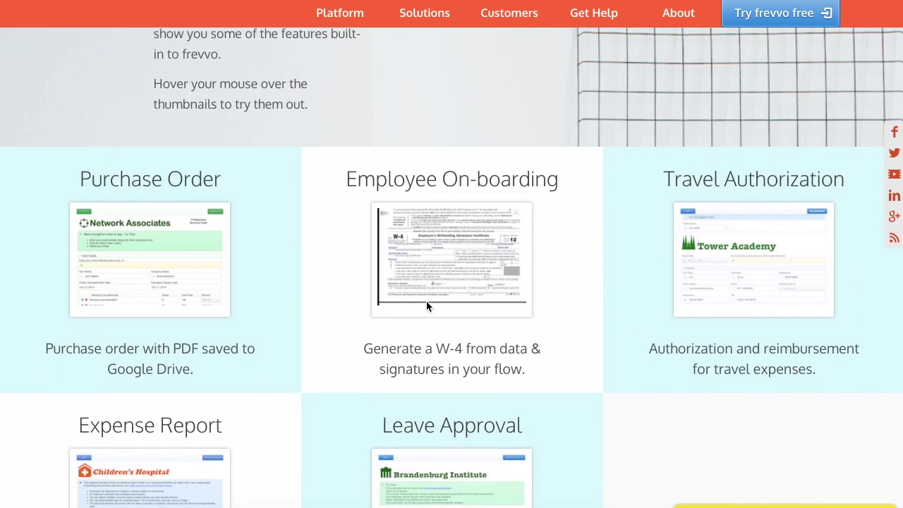
pyautogui.scroll(-3, 426, 301)
pyautogui.scroll(-8, 675, 372)
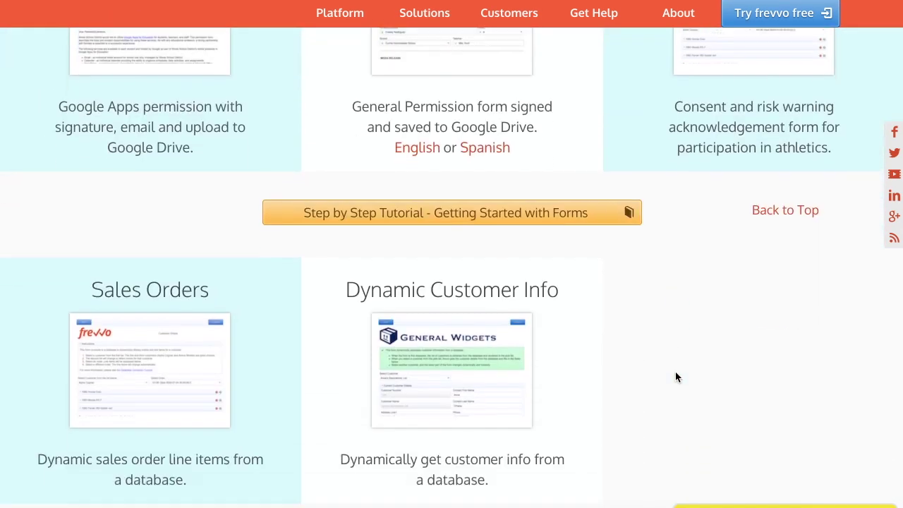
pyautogui.scroll(-5, 675, 372)
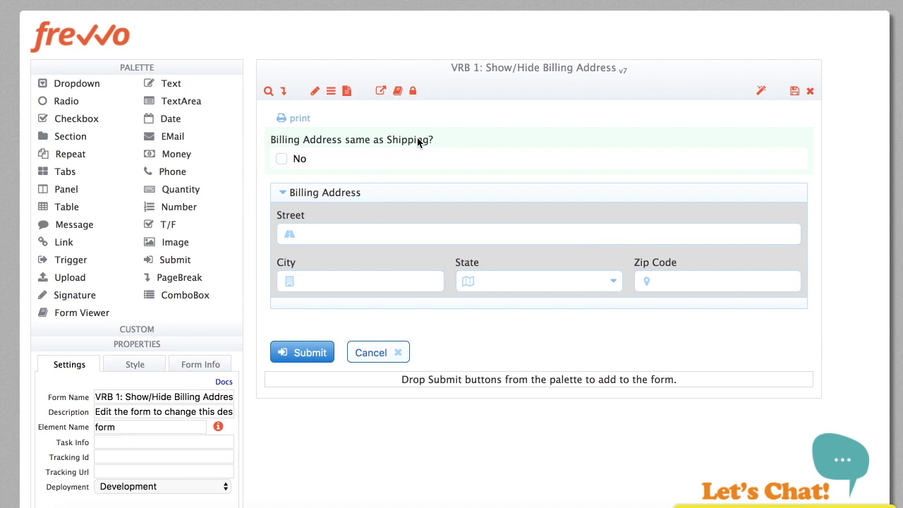
# - Inspect the billing checkbox and Billing Address section properties, then deselect to show the form settings
pyautogui.click(417, 142)
pyautogui.click(410, 196)
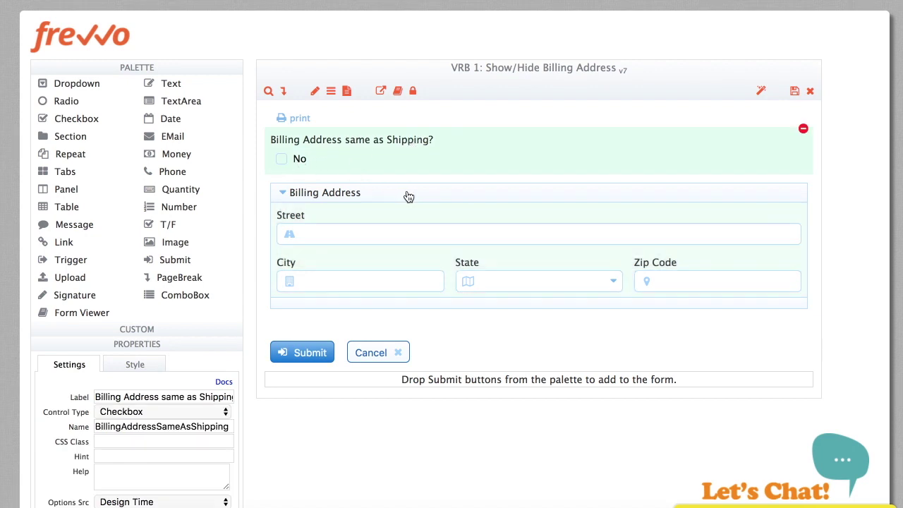
pyautogui.click(530, 86)
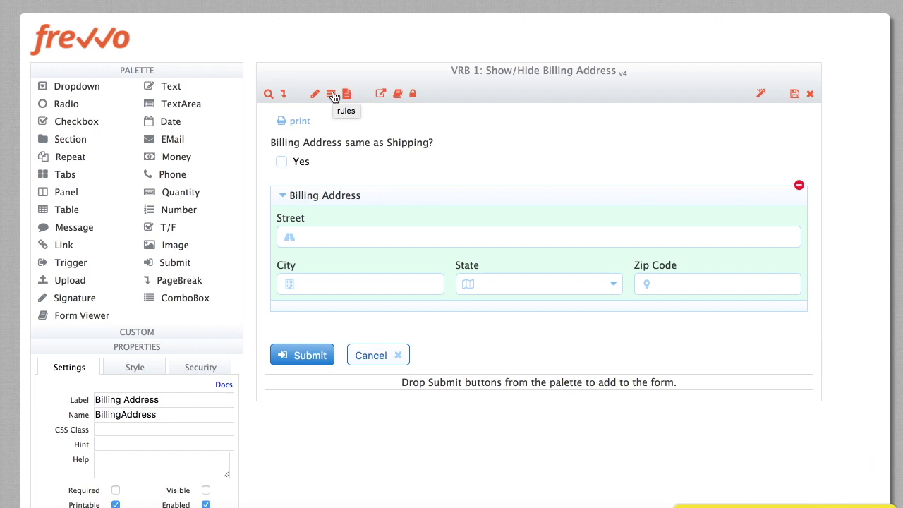
# - Add a new rule named Show/Hide Billing Address and launch its Rule Builder
pyautogui.click(331, 91)
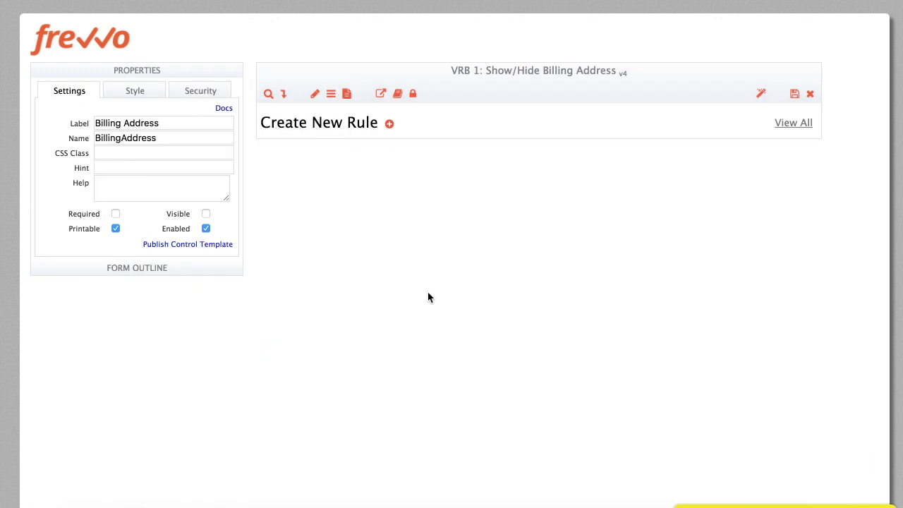
pyautogui.click(389, 125)
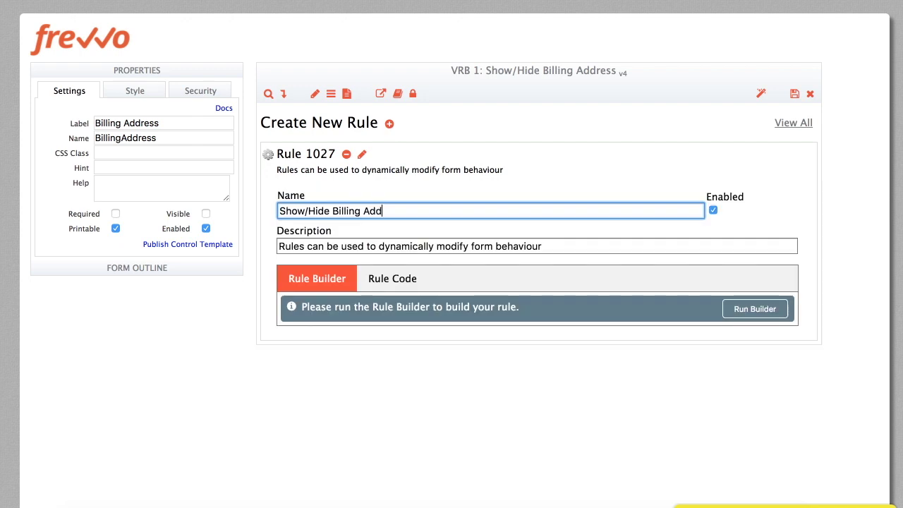
pyautogui.write('ress')
pyautogui.press('Return')
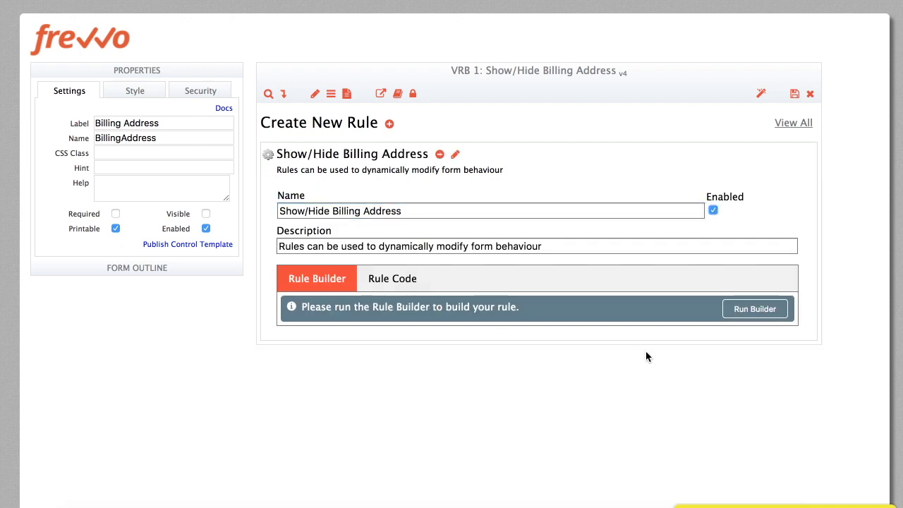
pyautogui.click(755, 309)
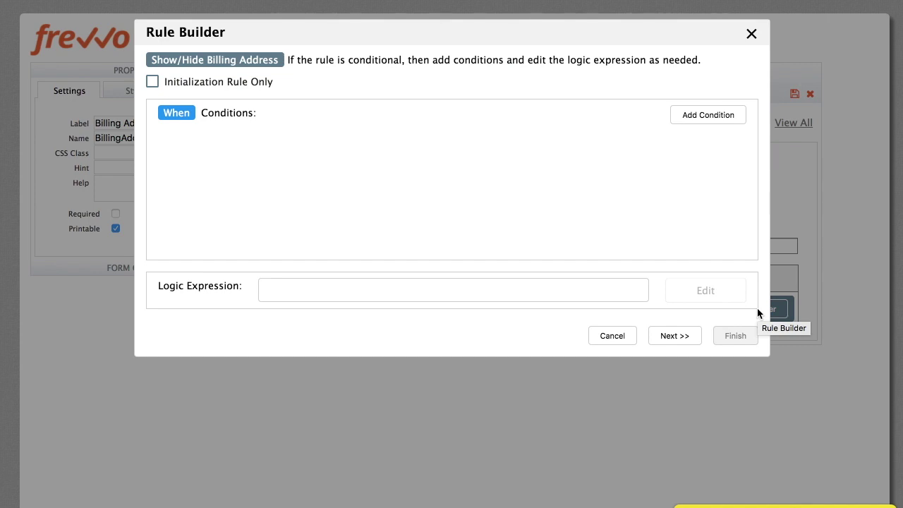
# - Add the condition BillingAddressSameAsShipping is No (literal value) and continue to the actions
pyautogui.click(710, 118)
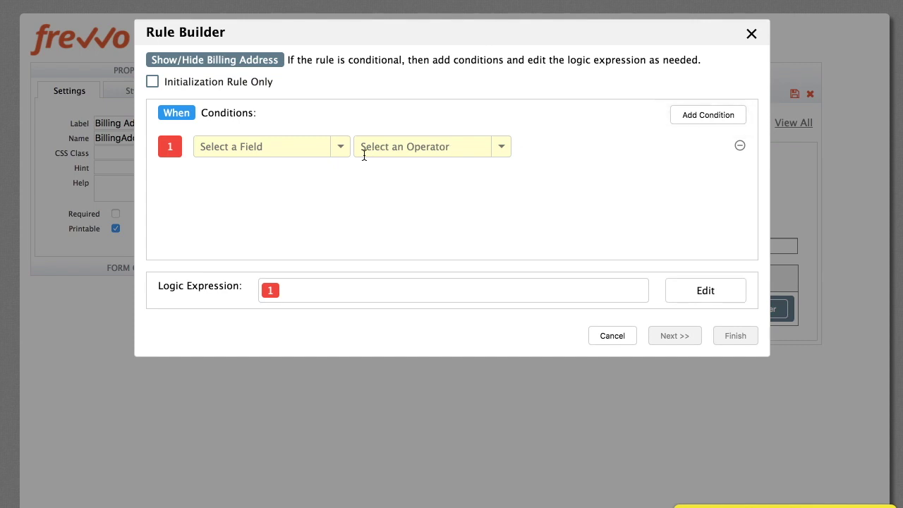
pyautogui.click(288, 147)
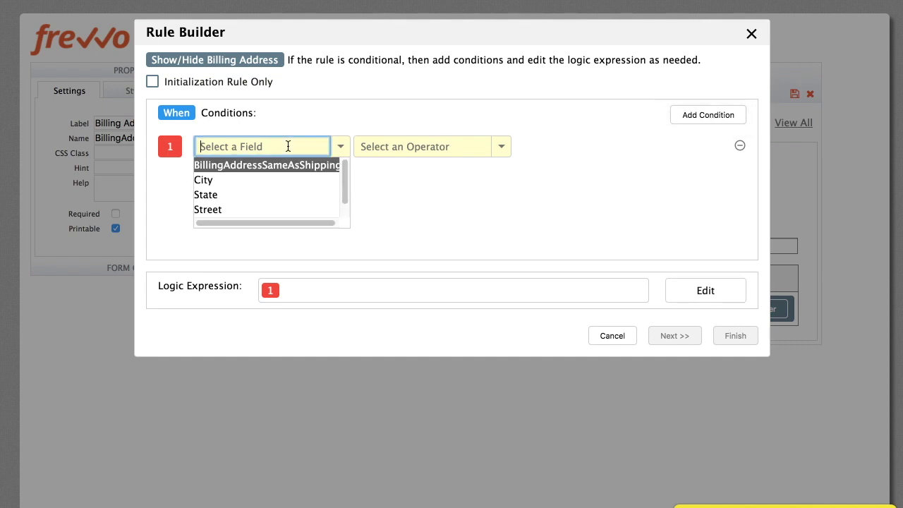
pyautogui.click(273, 165)
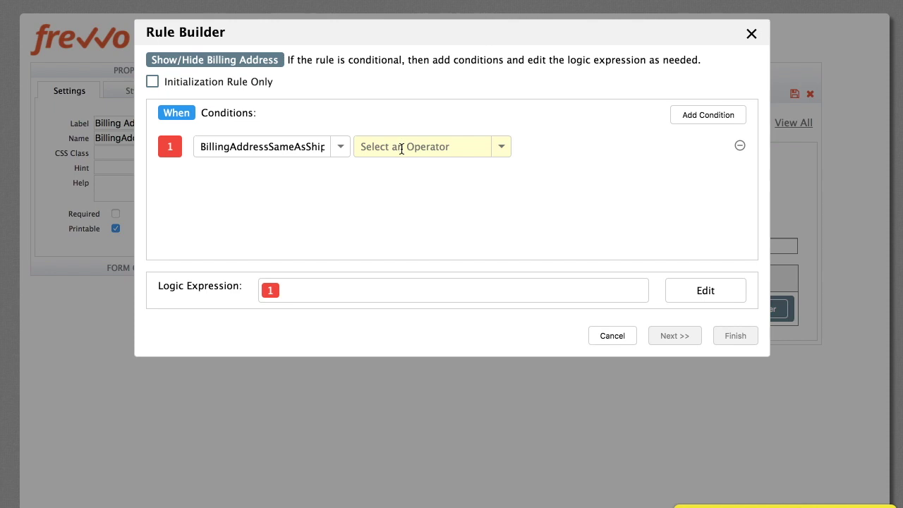
pyautogui.click(402, 149)
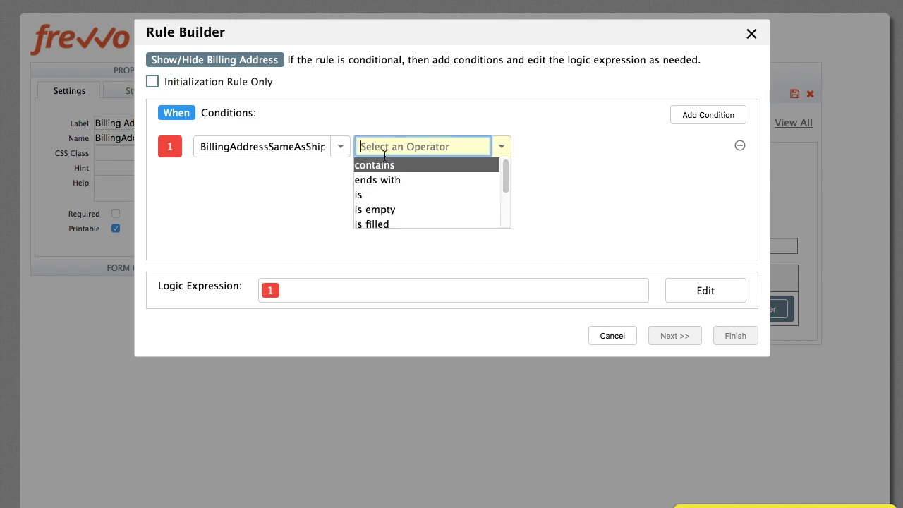
pyautogui.click(369, 195)
pyautogui.click(537, 146)
pyautogui.click(586, 146)
pyautogui.write('No')
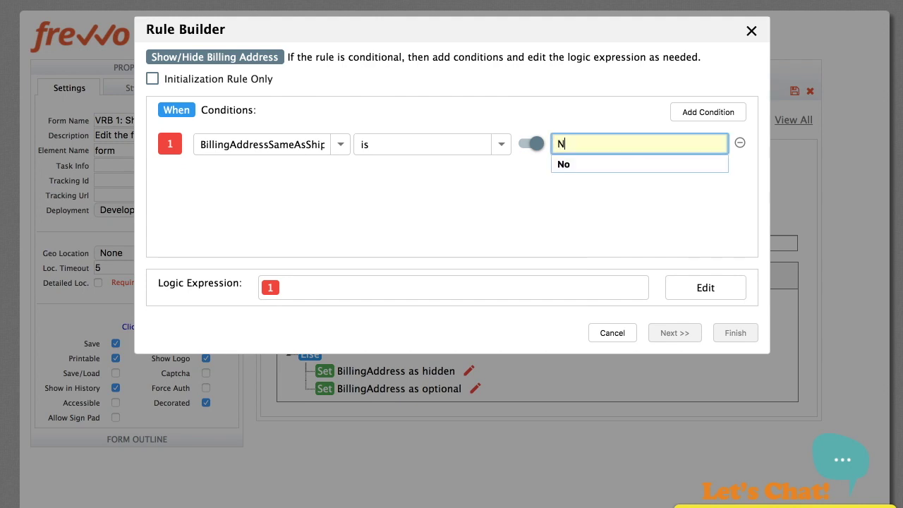
pyautogui.click(634, 216)
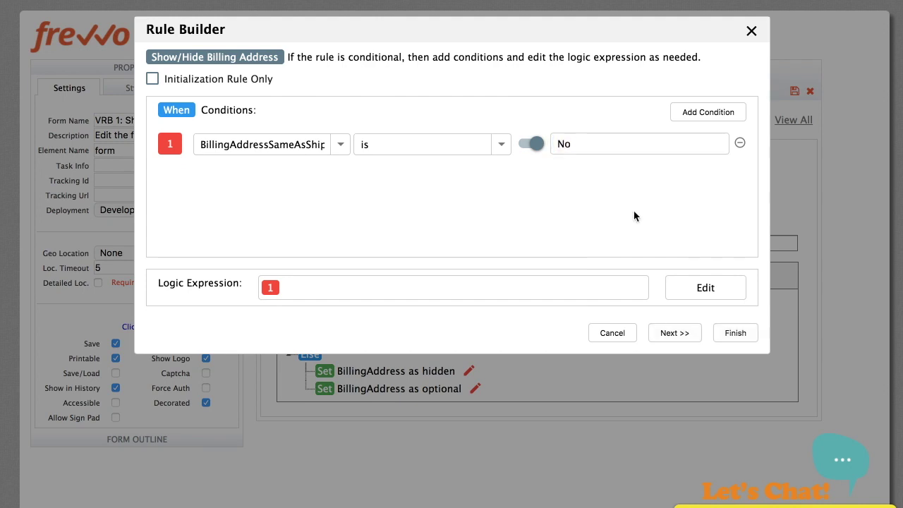
pyautogui.click(674, 335)
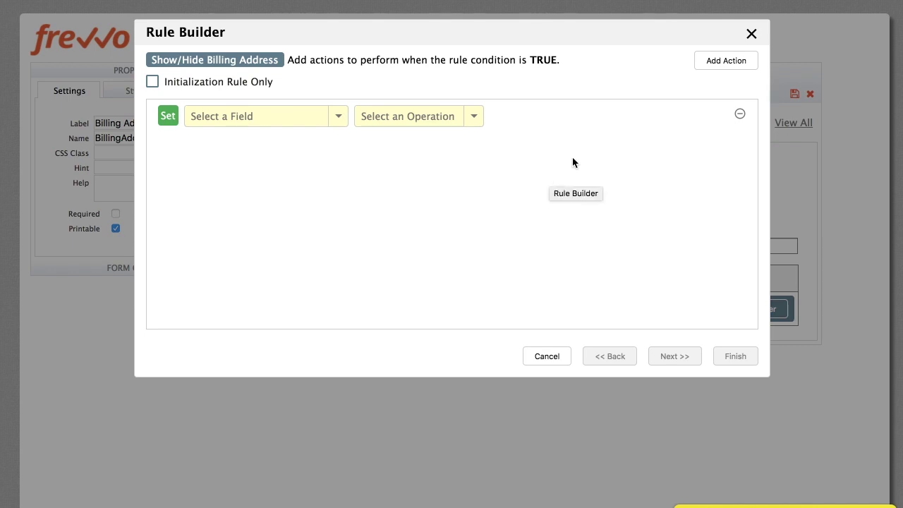
# - For the true case, make BillingAddress visible and required
pyautogui.click(727, 64)
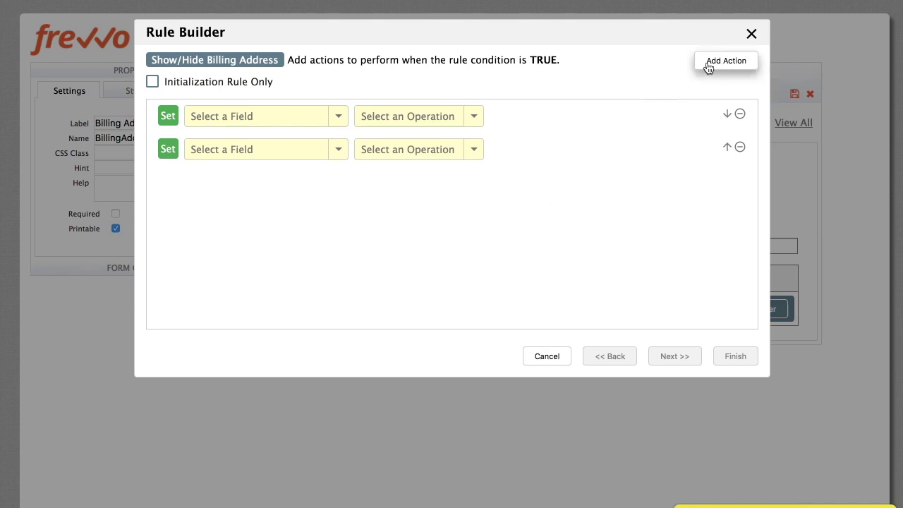
pyautogui.click(233, 117)
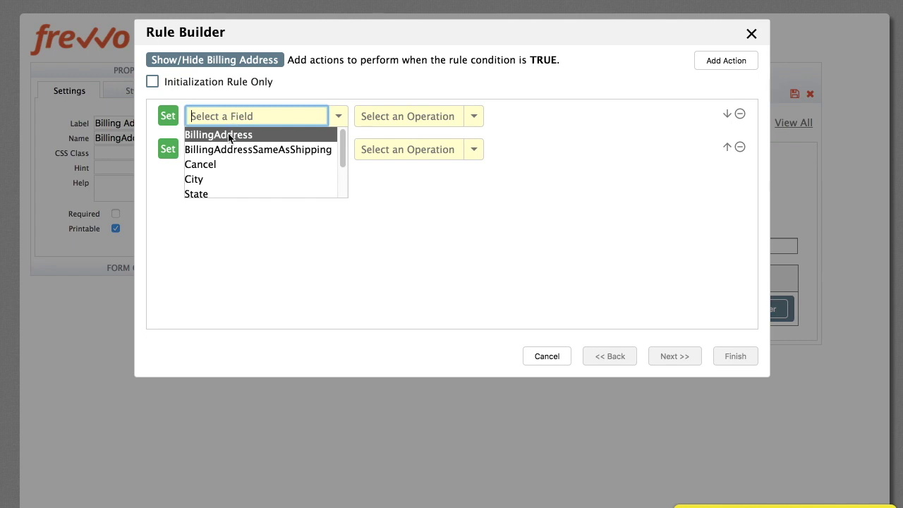
pyautogui.click(232, 135)
pyautogui.click(237, 148)
pyautogui.click(228, 173)
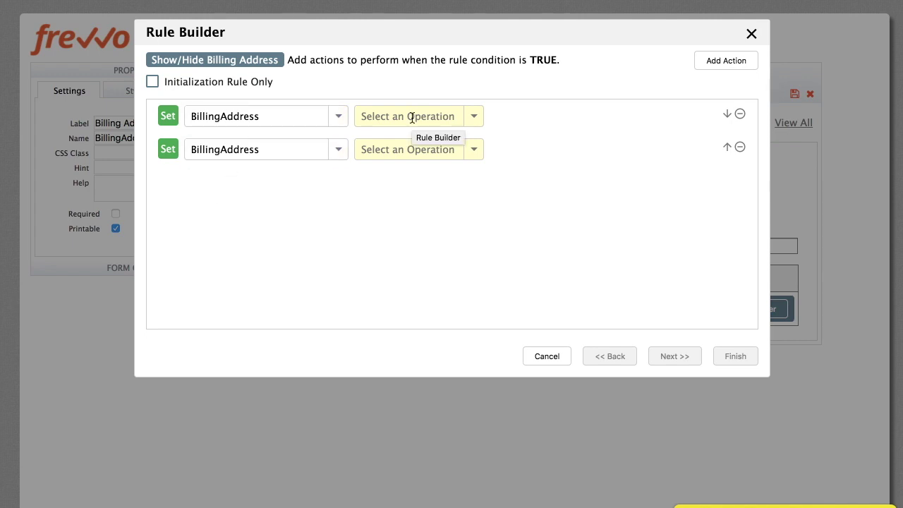
pyautogui.click(411, 116)
pyautogui.click(388, 180)
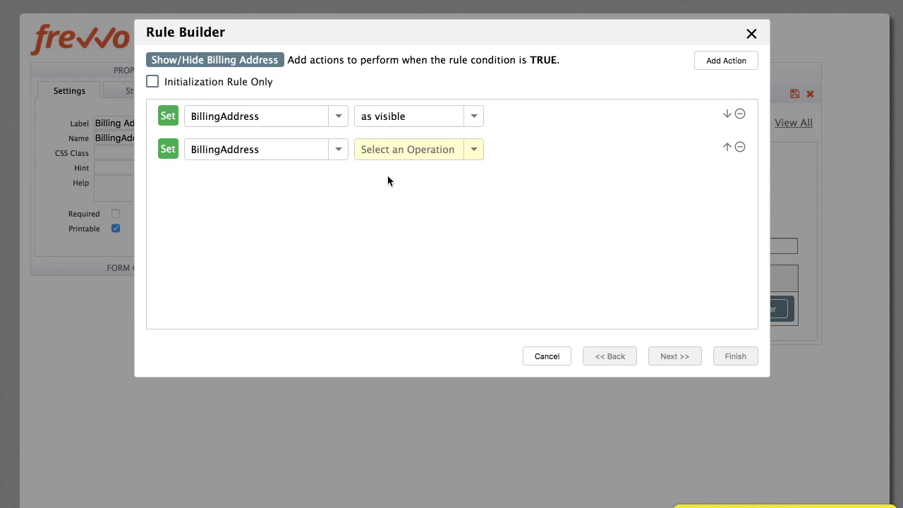
pyautogui.click(410, 150)
pyautogui.click(405, 197)
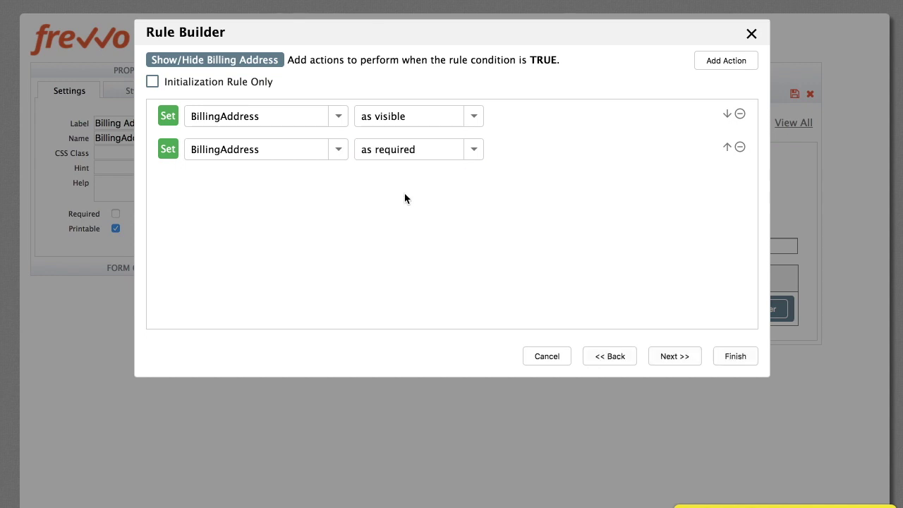
pyautogui.click(670, 355)
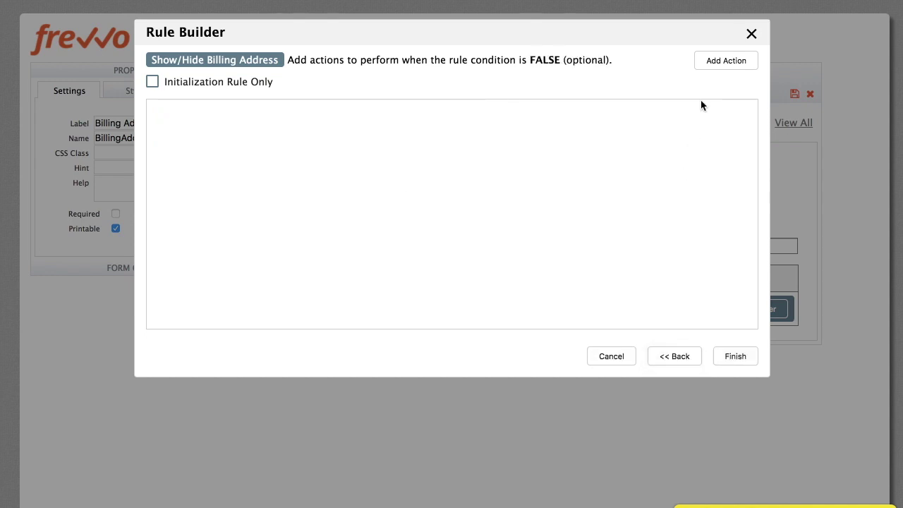
# - For the false case, make BillingAddress hidden and optional, then finish the rule
pyautogui.click(714, 64)
pyautogui.click(716, 66)
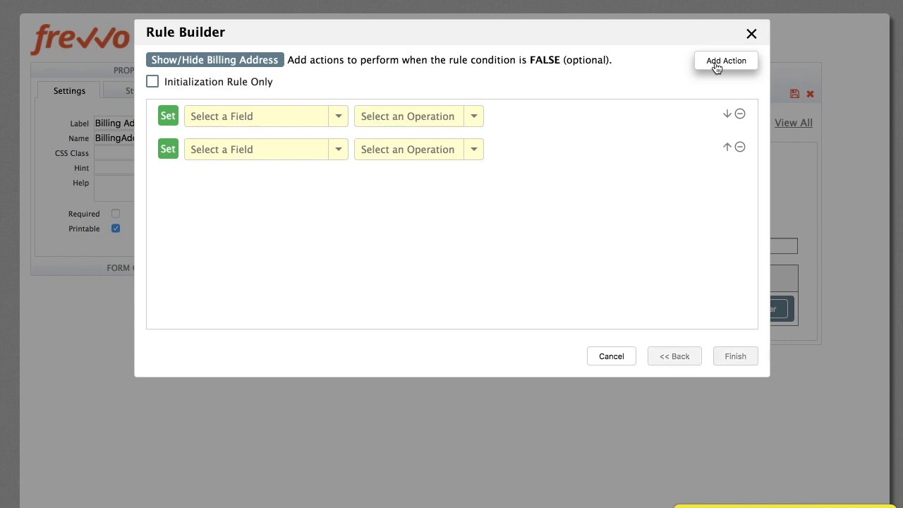
pyautogui.click(280, 116)
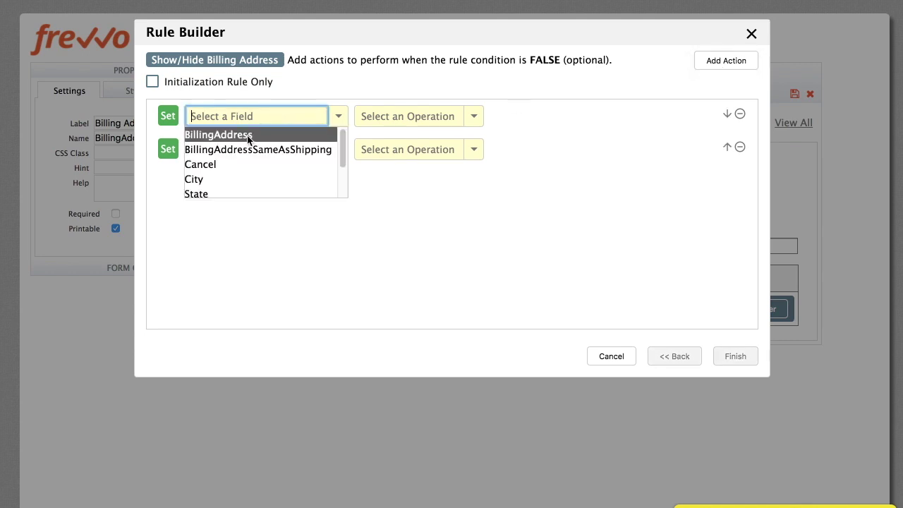
pyautogui.click(248, 135)
pyautogui.click(389, 118)
pyautogui.click(393, 135)
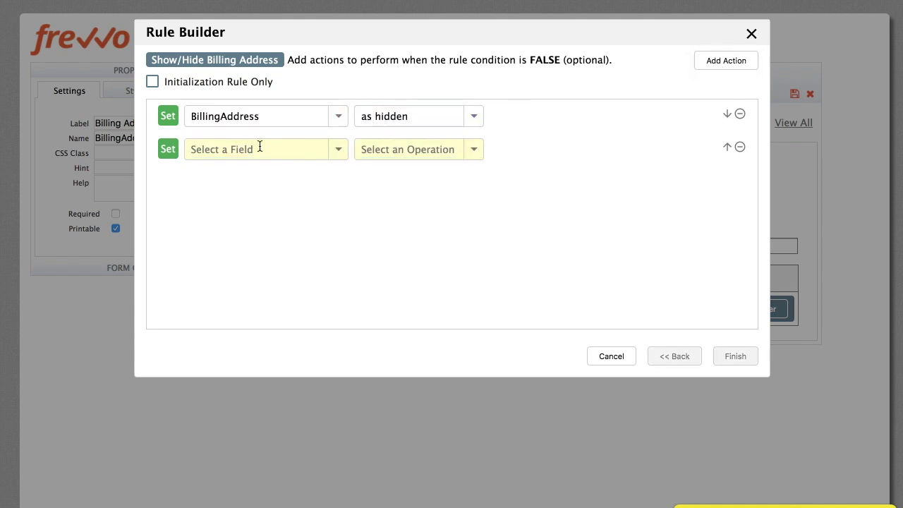
pyautogui.click(254, 148)
pyautogui.click(248, 168)
pyautogui.click(408, 149)
pyautogui.click(396, 184)
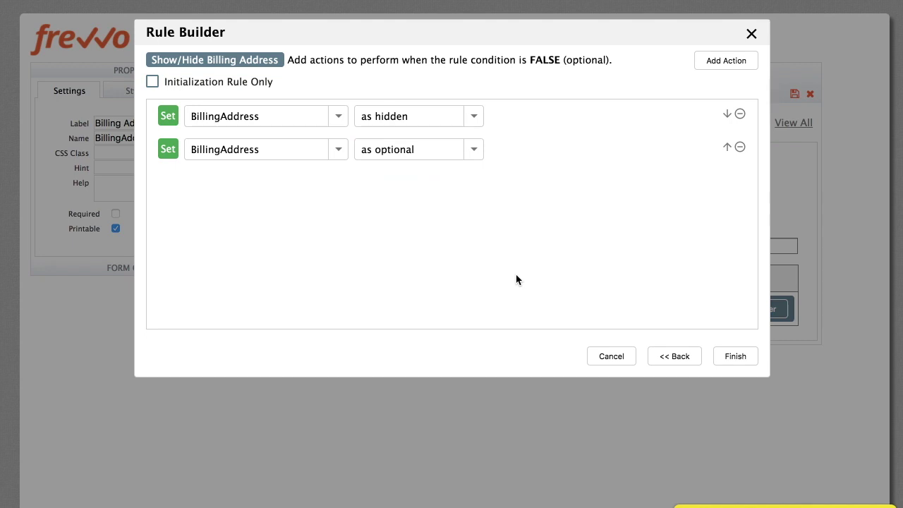
pyautogui.click(735, 360)
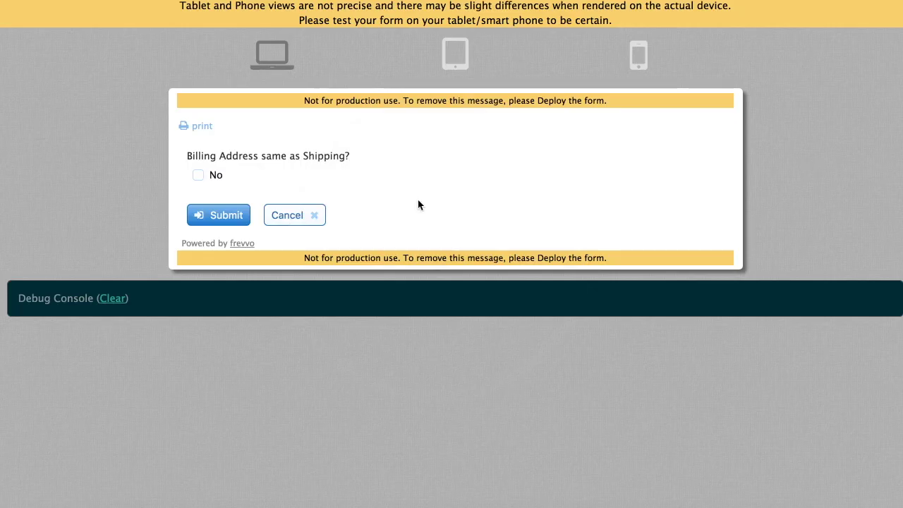
# - Tick No to reveal the Billing Address section, then untick it to hide it again
pyautogui.click(216, 175)
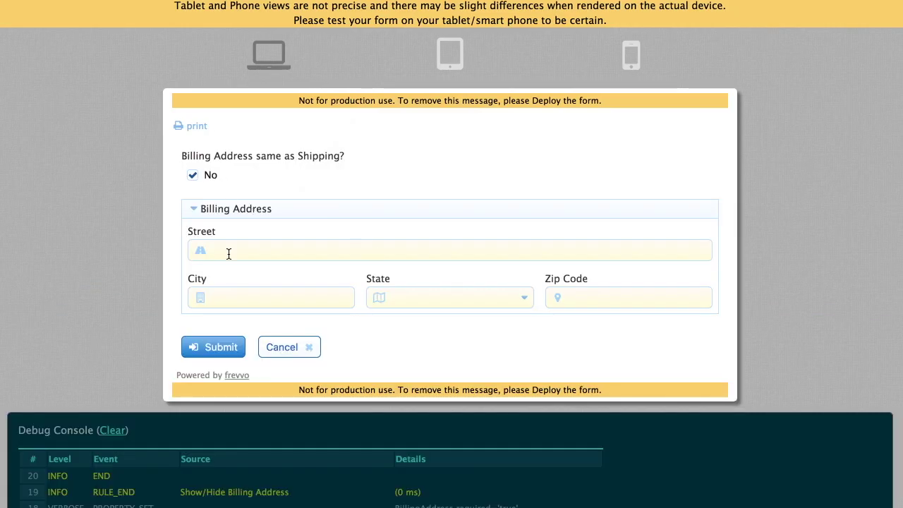
pyautogui.click(210, 175)
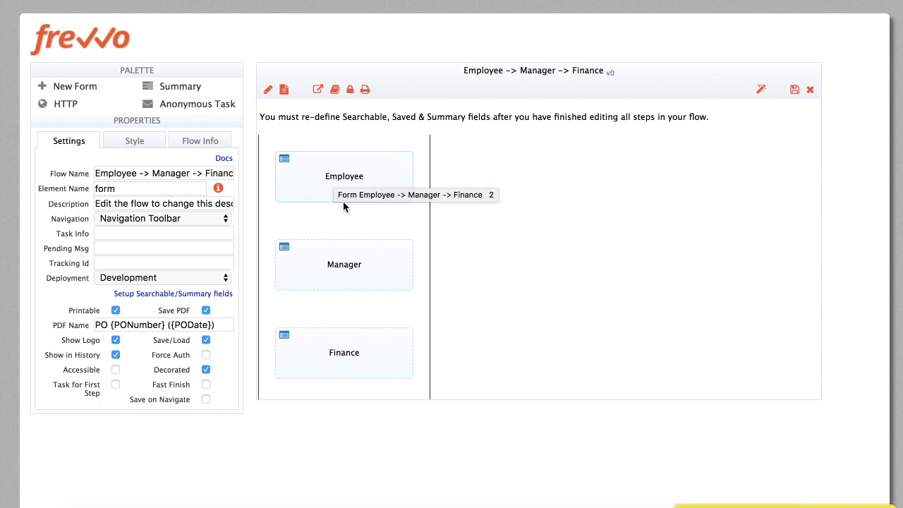
# - Edit the Employee step's form and scroll down to the Manager Approval section
pyautogui.click(339, 172)
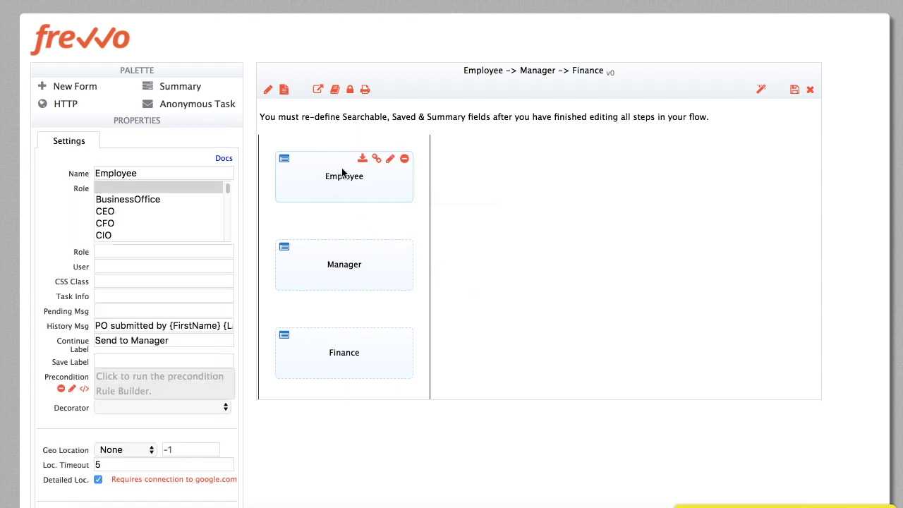
pyautogui.click(391, 162)
pyautogui.scroll(-10, 565, 392)
pyautogui.scroll(-5, 565, 395)
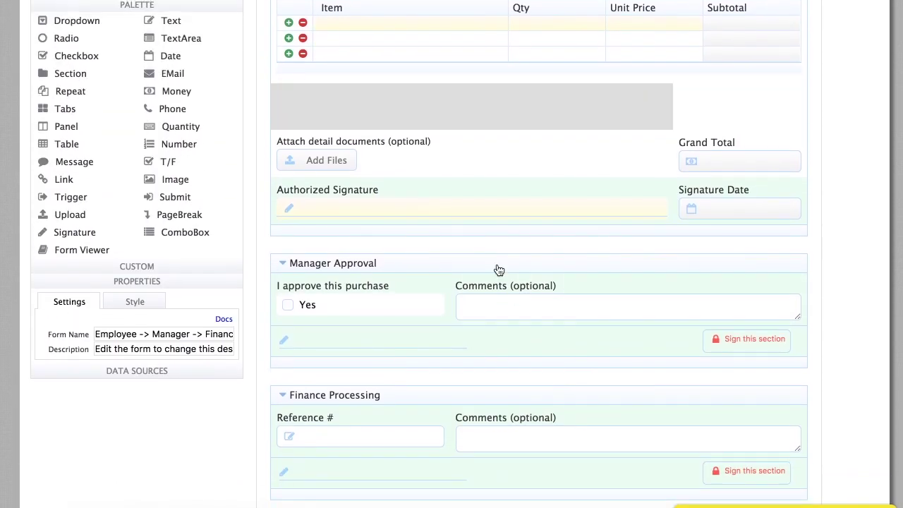
# - Select Manager Approval and step through the On or After Manager Step rule's true and false actions
pyautogui.click(497, 268)
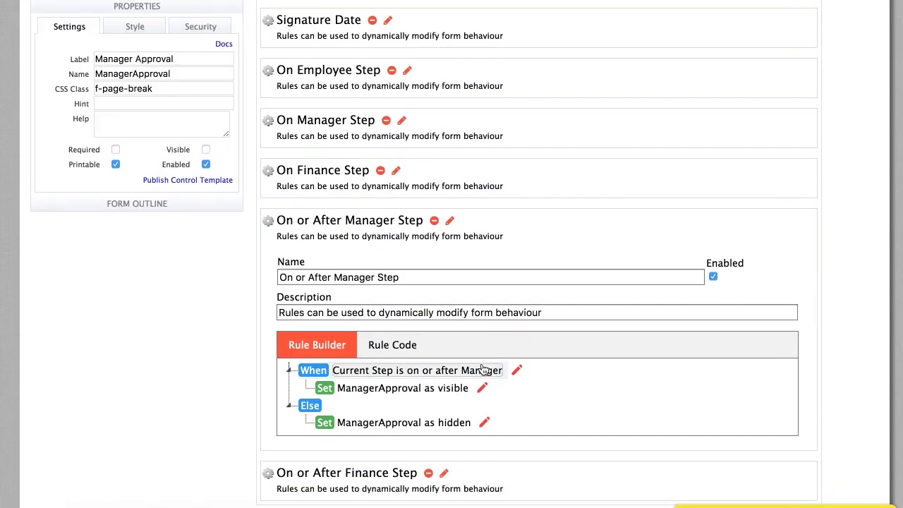
pyautogui.click(514, 369)
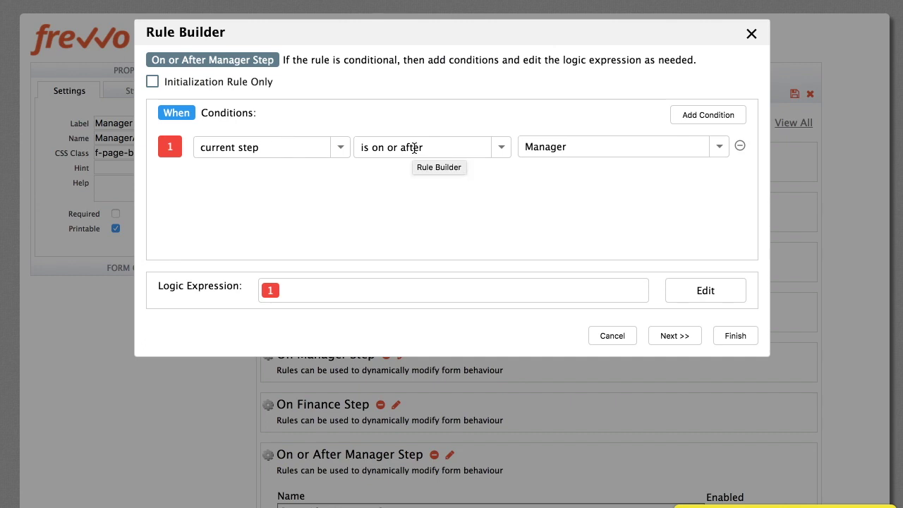
pyautogui.click(675, 336)
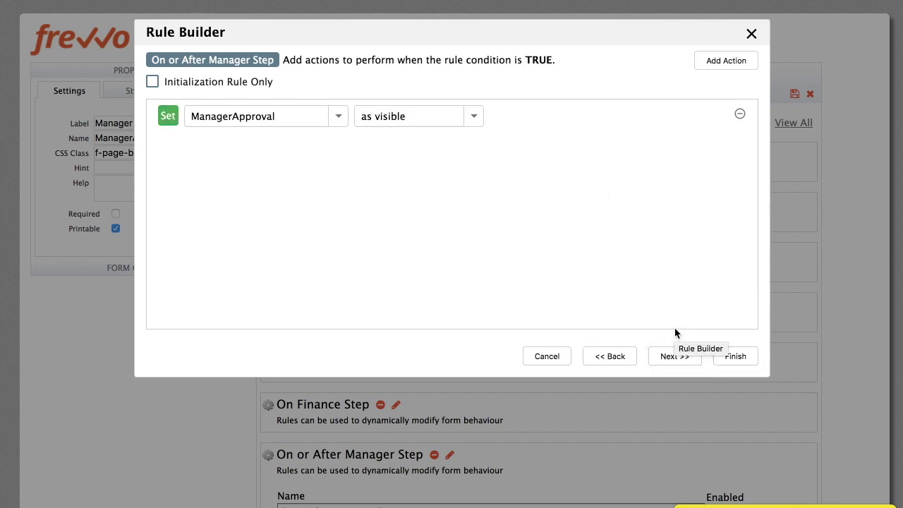
pyautogui.click(669, 366)
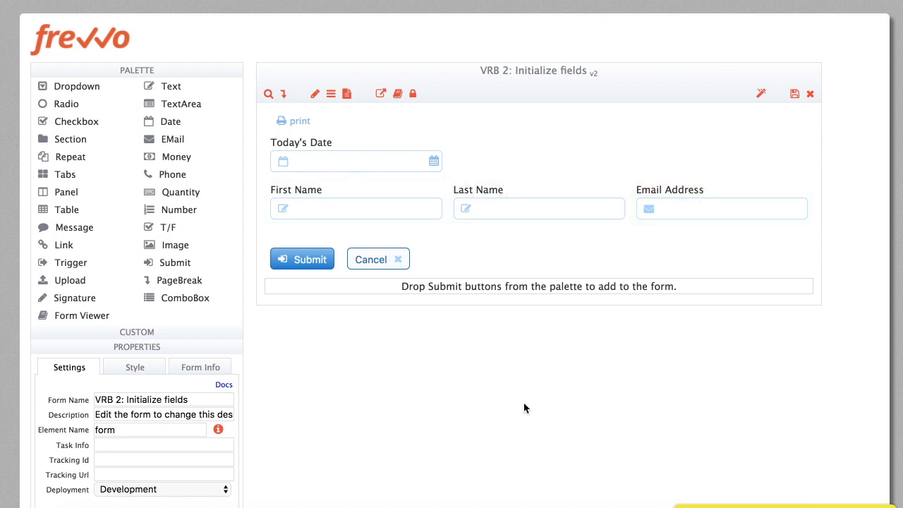
# - Create a rule named 'Initialize form' and mark it Initialization Rule Only in the Rule Builder
pyautogui.click(332, 96)
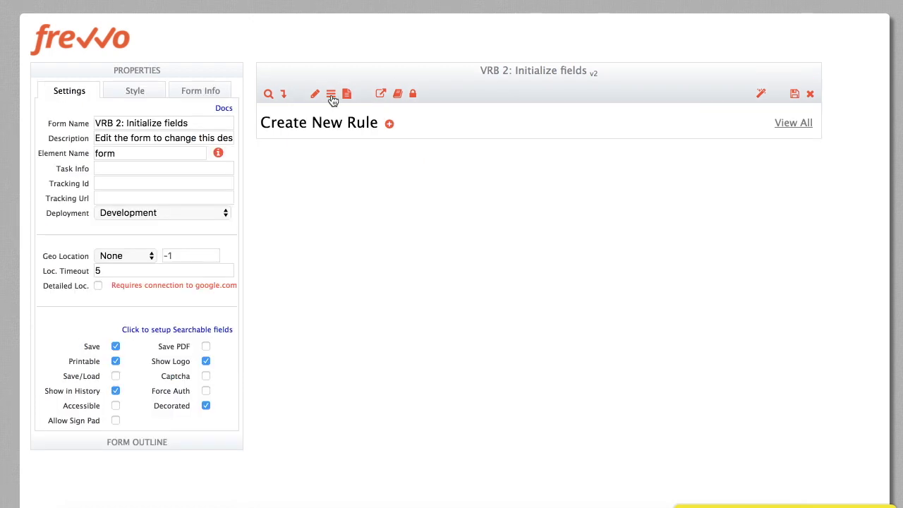
pyautogui.click(391, 125)
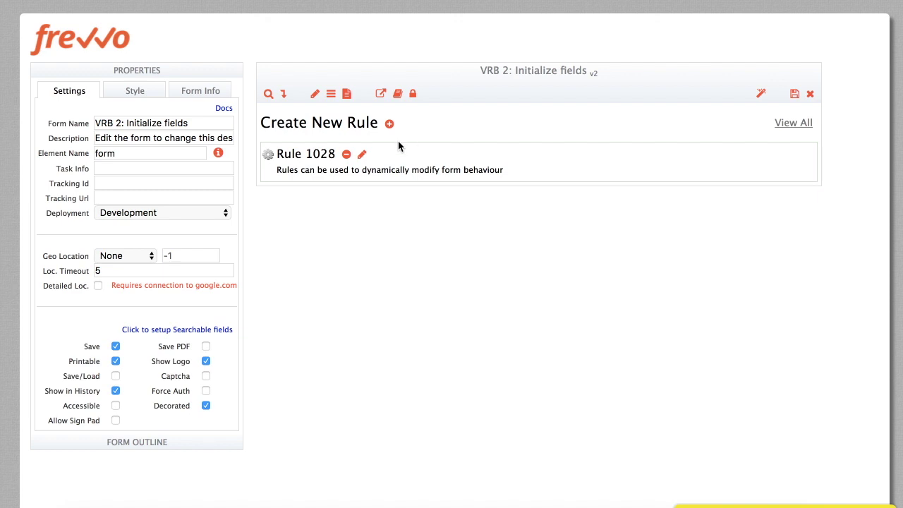
pyautogui.click(362, 154)
pyautogui.write('Initialize form')
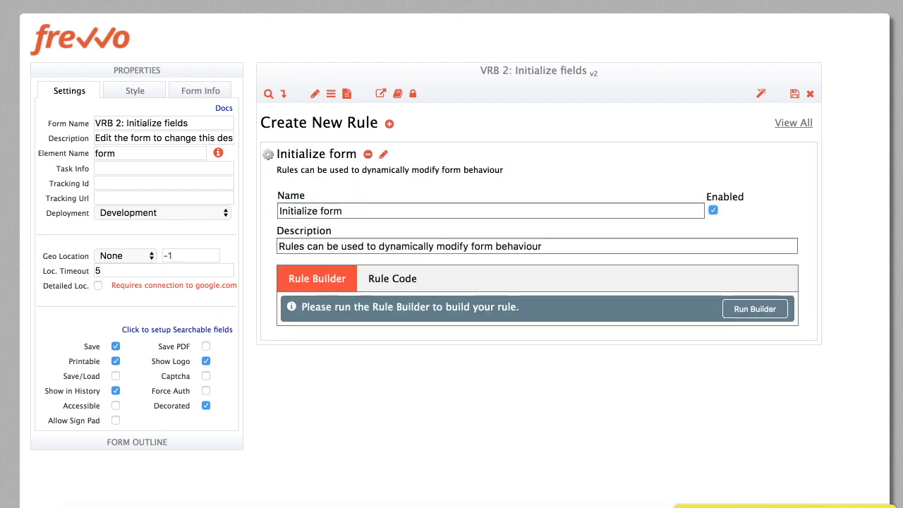
pyautogui.click(754, 309)
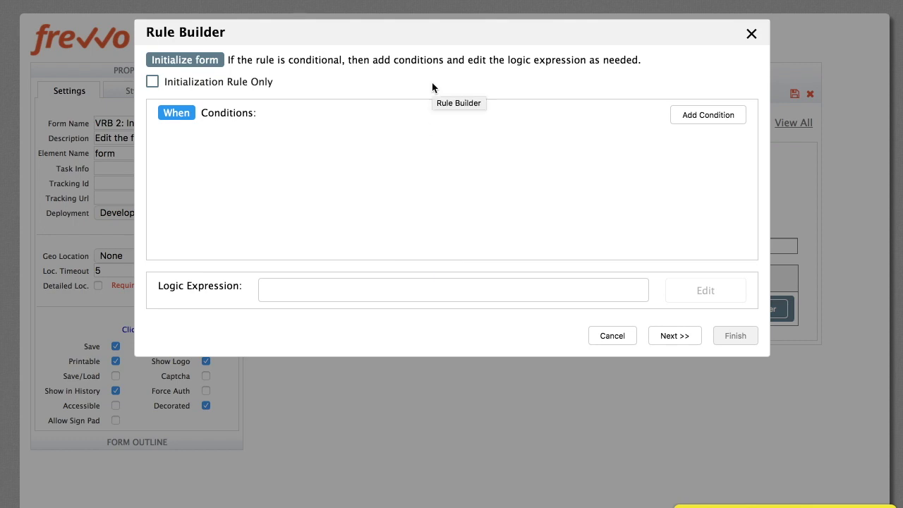
pyautogui.click(184, 85)
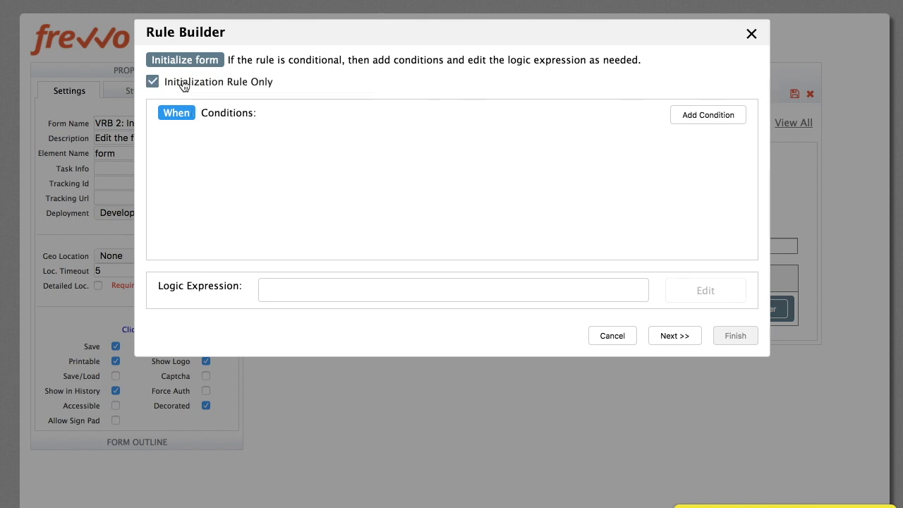
# - Add four action rows targeting TodaySDate through EmailAddress, with TodaySDate set to a value
pyautogui.click(670, 335)
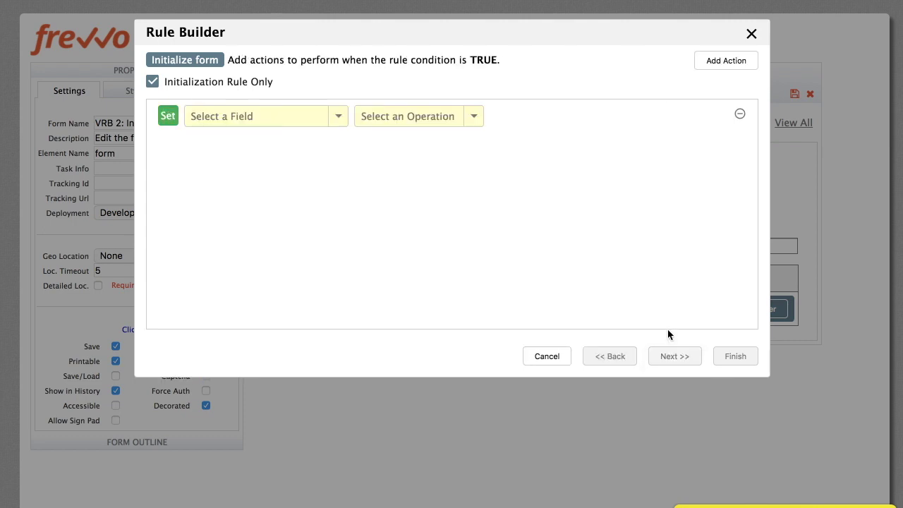
pyautogui.click(724, 62)
pyautogui.click(723, 62)
pyautogui.click(724, 62)
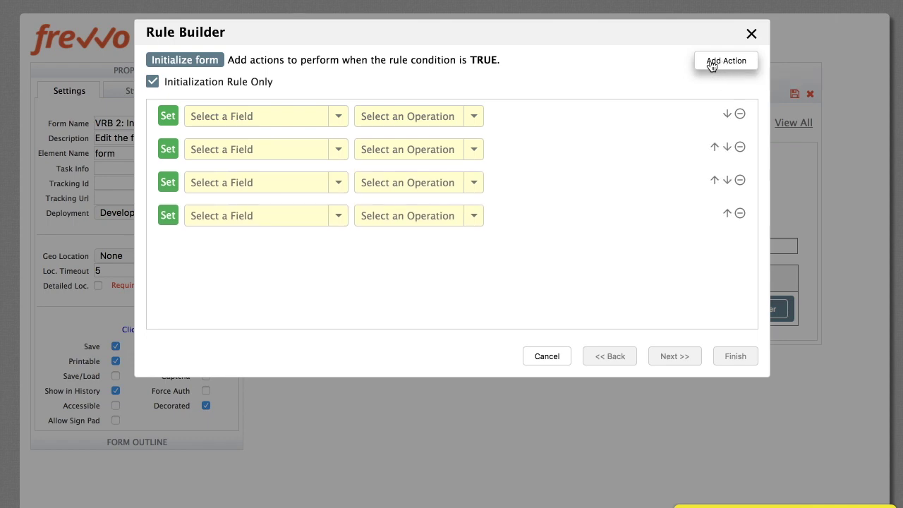
pyautogui.click(252, 115)
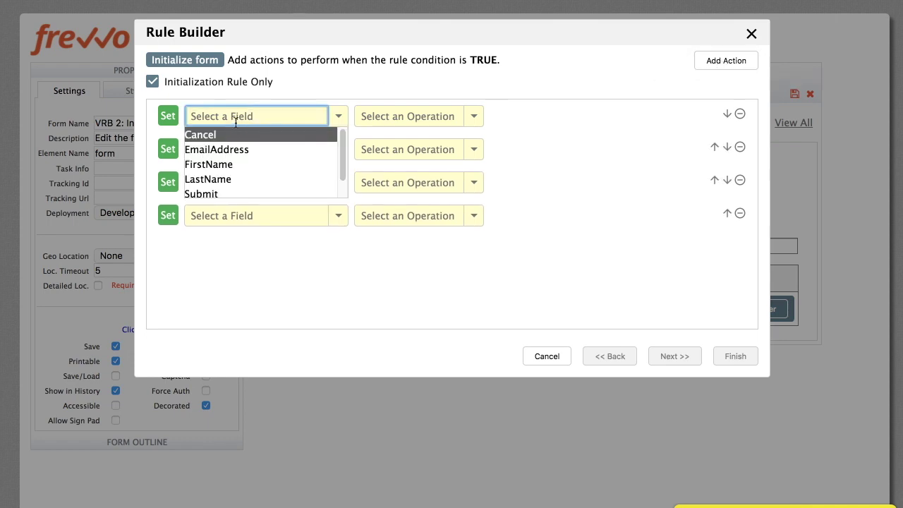
pyautogui.write('tod')
pyautogui.click(224, 135)
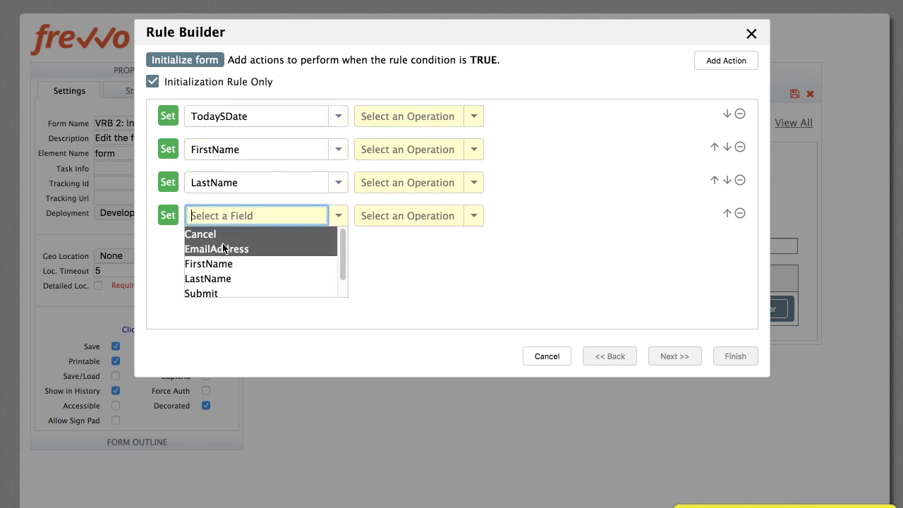
pyautogui.click(222, 244)
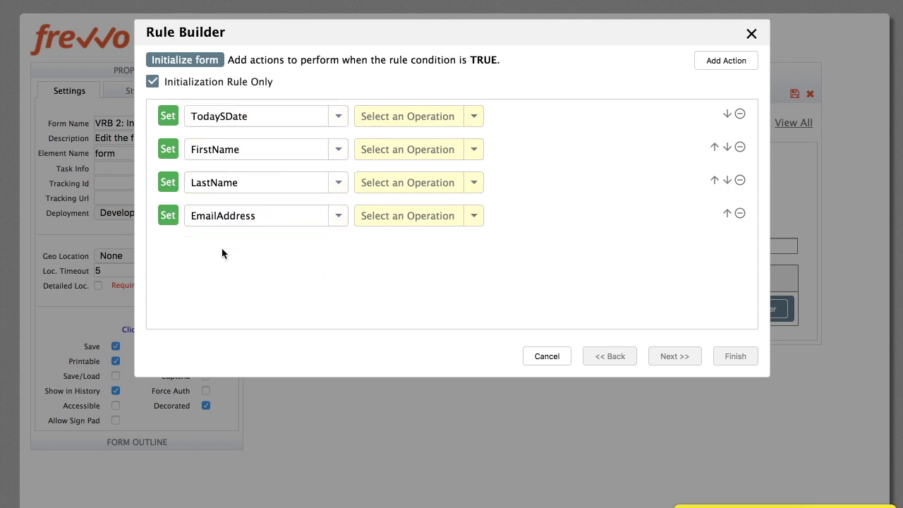
pyautogui.click(403, 116)
pyautogui.write('to')
pyautogui.scroll(-1, 436, 158)
pyautogui.click(378, 159)
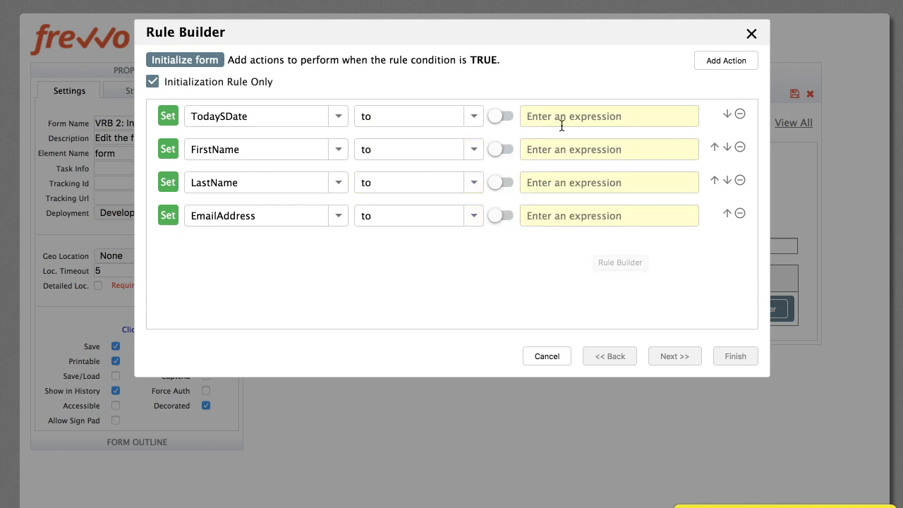
# - Enter today(), userFirstName(), userLastName() and userEmail() as the action expressions, then continue
pyautogui.click(570, 119)
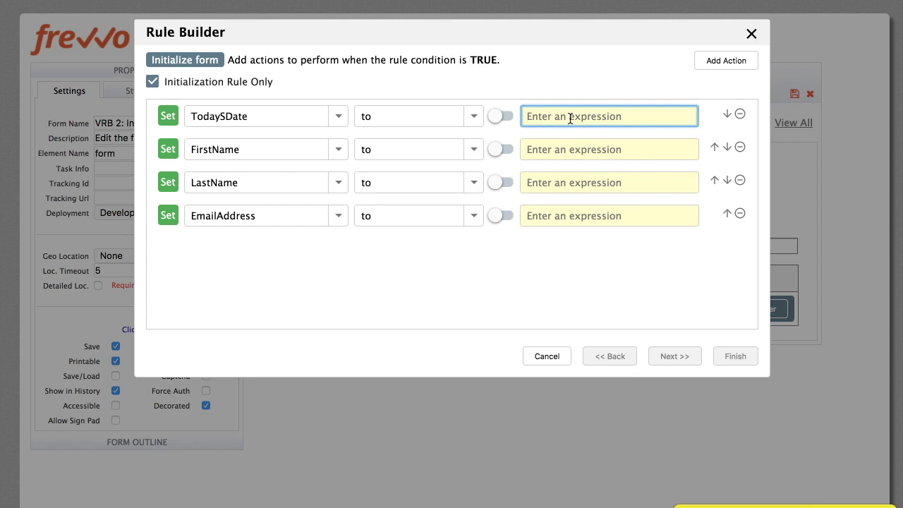
pyautogui.write('toda')
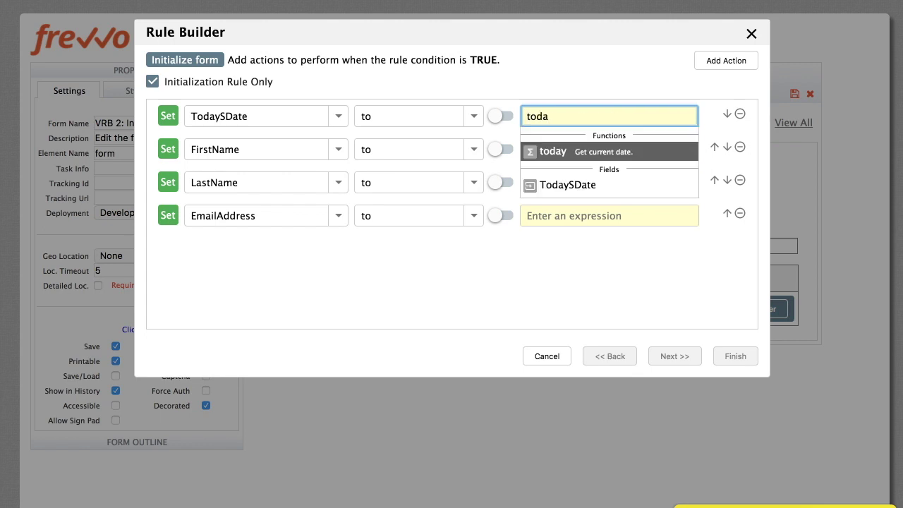
pyautogui.press('Return')
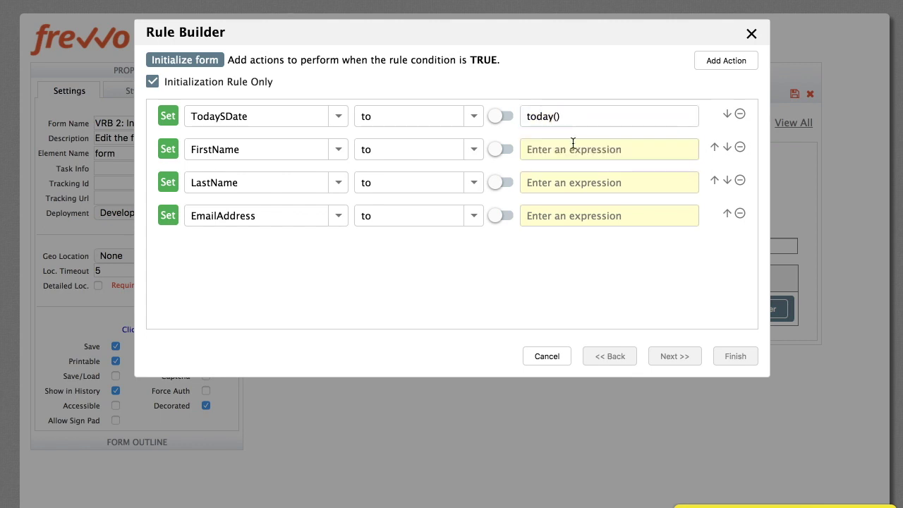
pyautogui.click(572, 148)
pyautogui.write('userf')
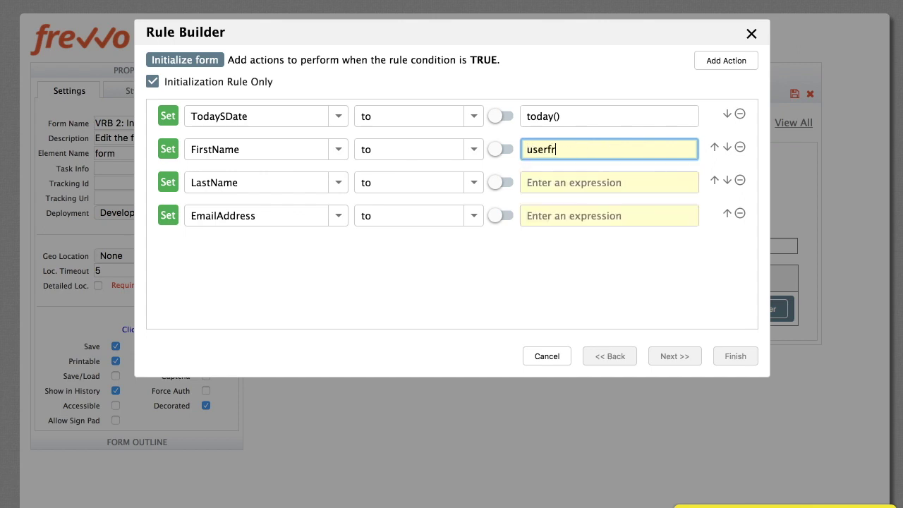
pyautogui.write('i')
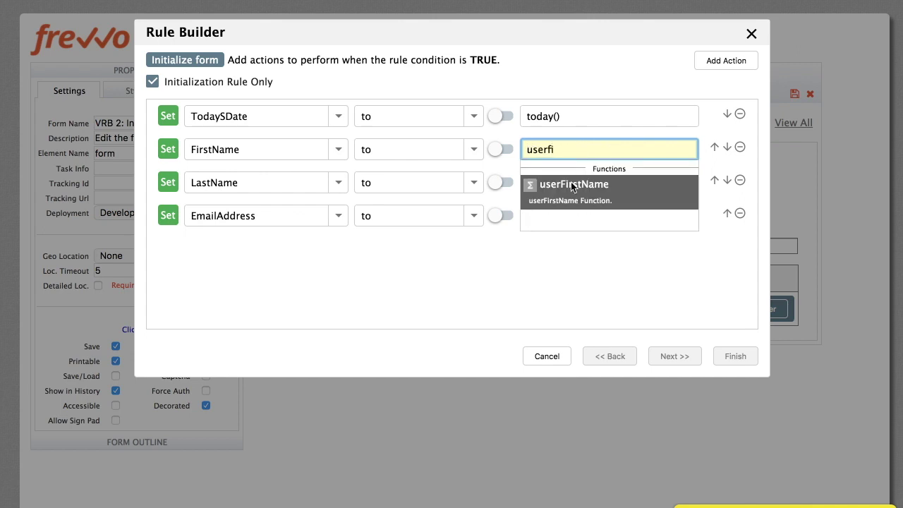
pyautogui.click(569, 185)
pyautogui.write(')')
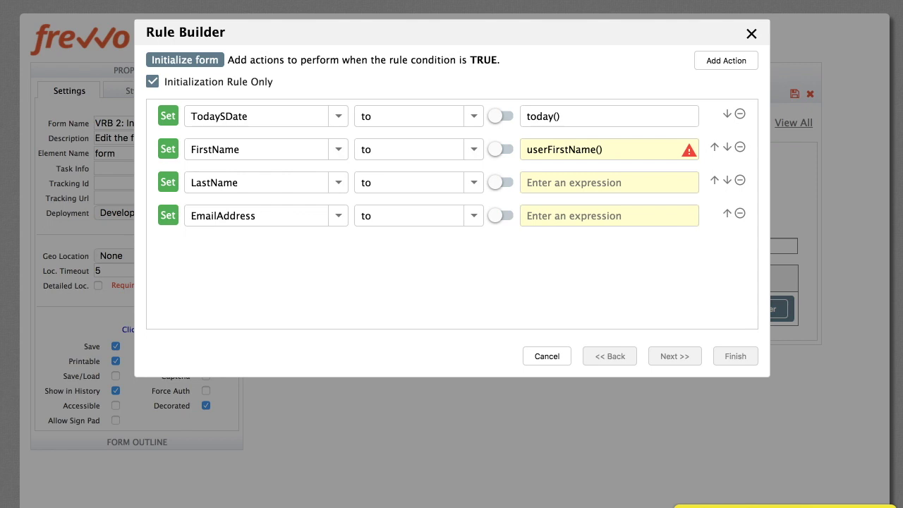
pyautogui.click(583, 182)
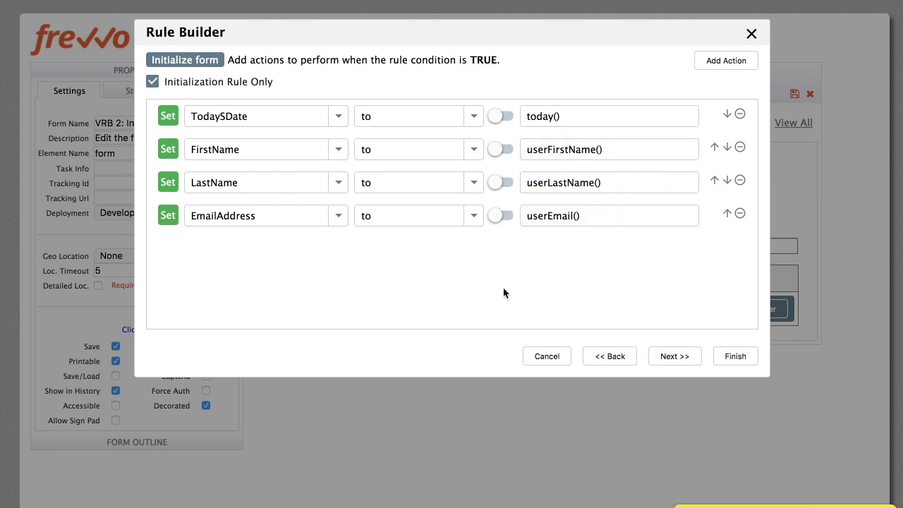
pyautogui.click(675, 356)
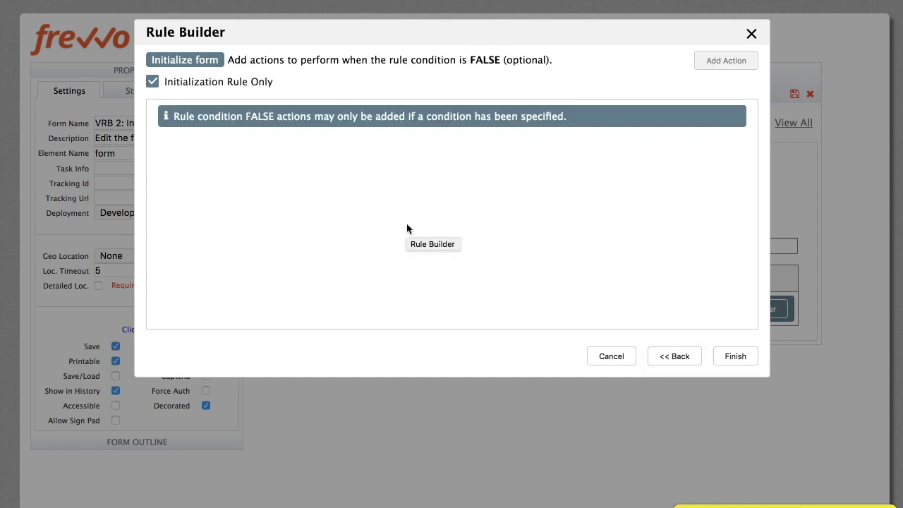
# - Save the rule and check the prefilled date, first name, last name and email in test preview
pyautogui.click(737, 357)
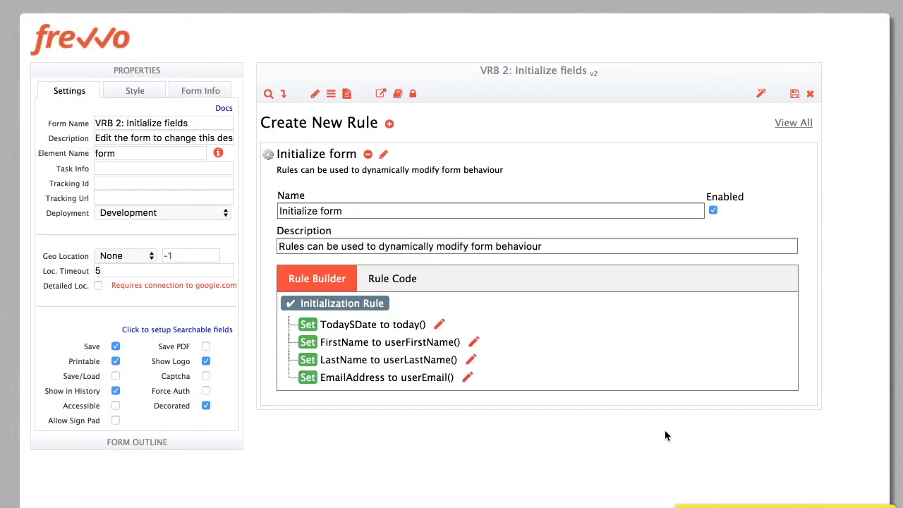
pyautogui.click(762, 95)
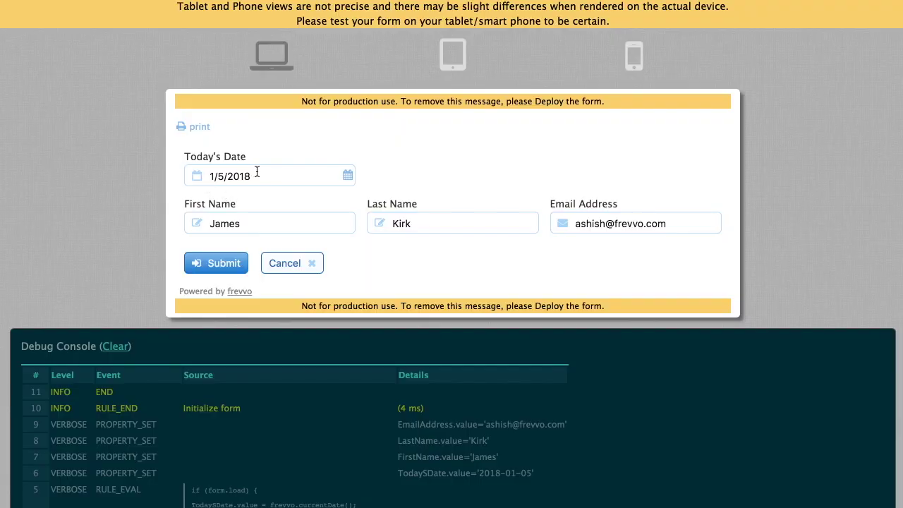
pyautogui.click(279, 173)
pyautogui.click(272, 223)
pyautogui.click(470, 223)
pyautogui.click(639, 223)
pyautogui.click(841, 241)
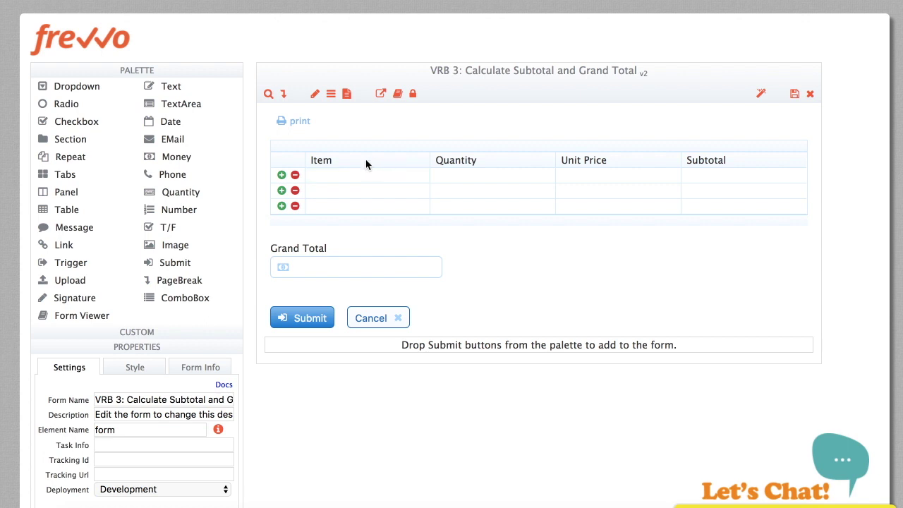
# - Inspect the properties of the Item, Quantity, Unit Price and Subtotal columns and the Grand Total field
pyautogui.click(365, 165)
pyautogui.click(476, 162)
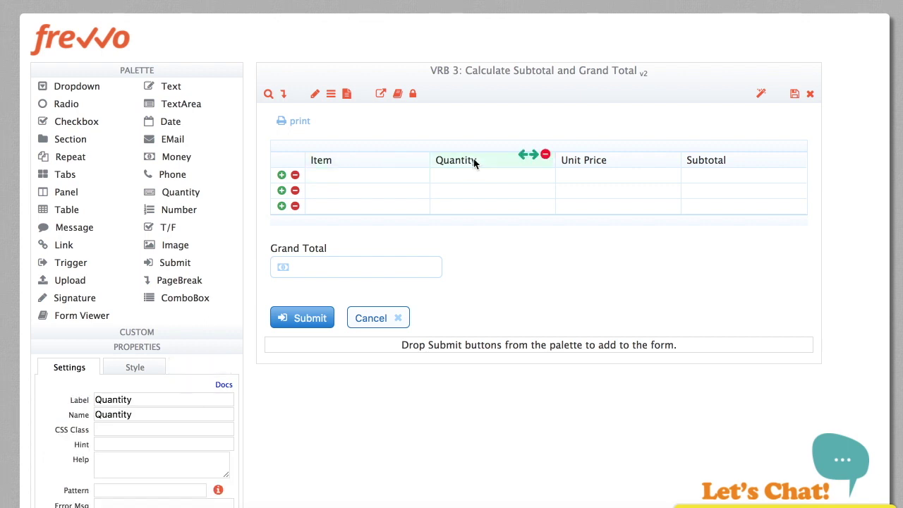
pyautogui.click(596, 162)
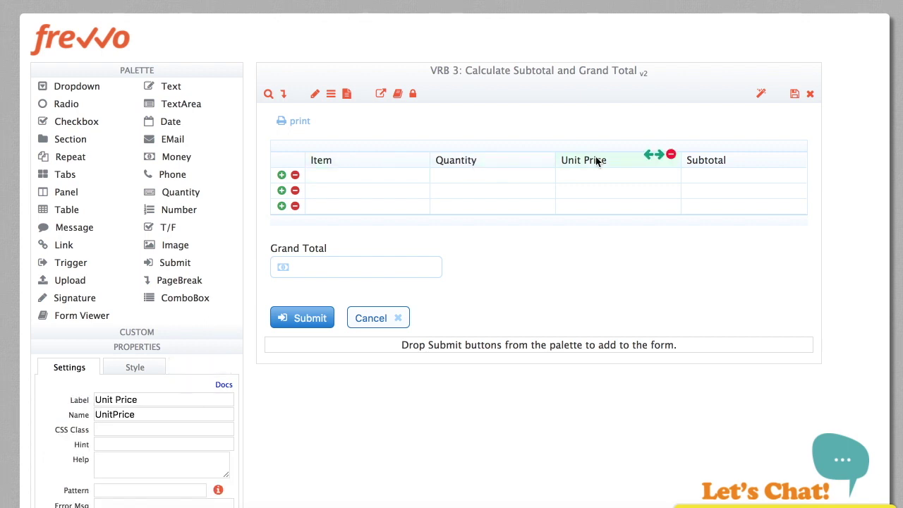
pyautogui.click(748, 165)
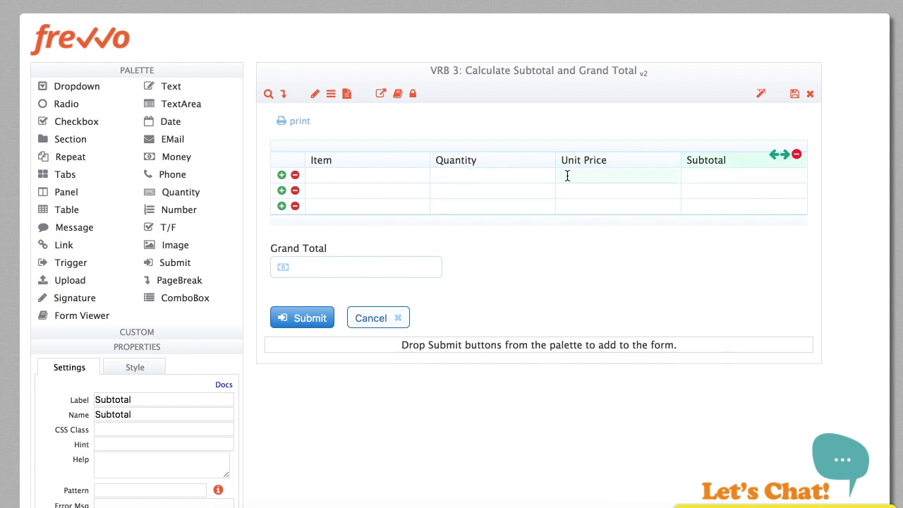
pyautogui.click(344, 253)
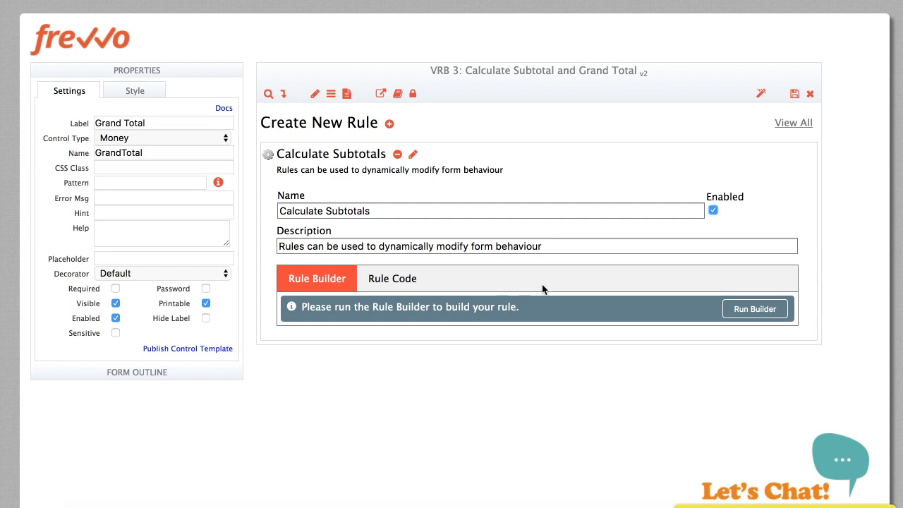
# - In the Rule Builder, add condition 1: Quantity is filled
pyautogui.click(756, 309)
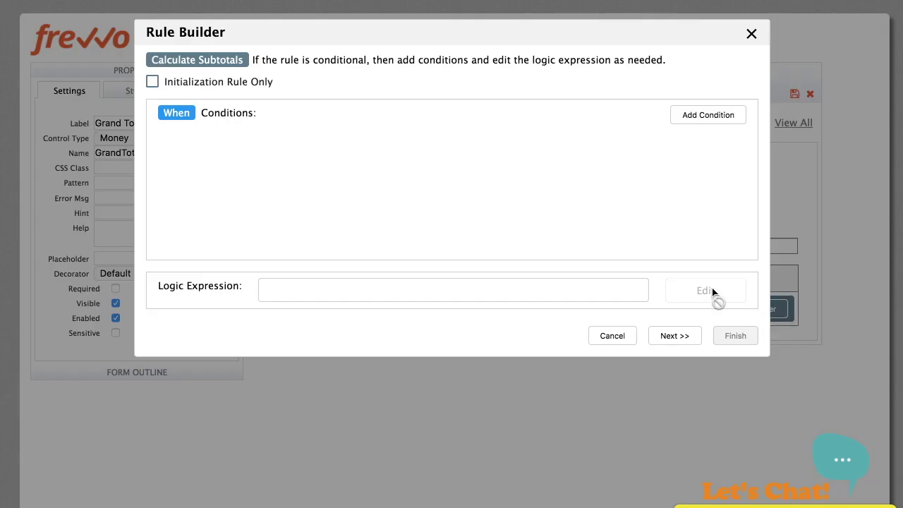
pyautogui.click(709, 117)
pyautogui.click(272, 148)
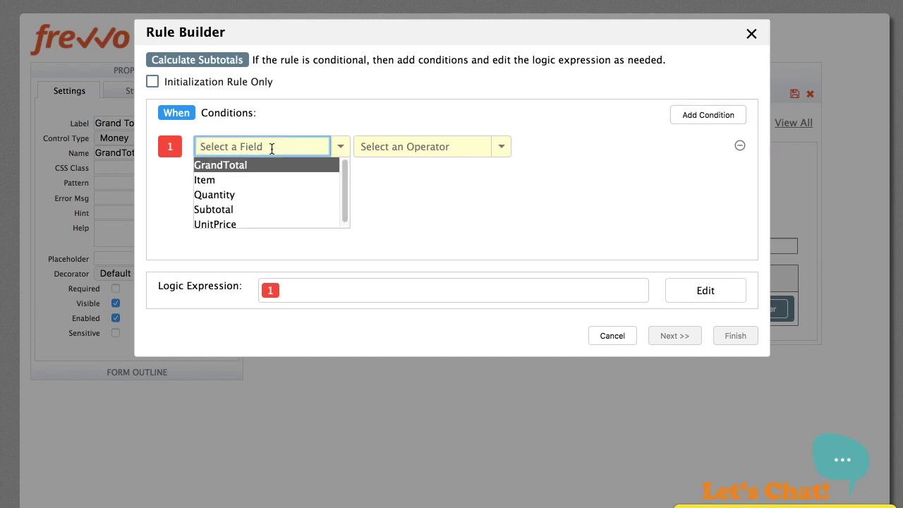
pyautogui.write('Qu')
pyautogui.click(231, 164)
pyautogui.click(404, 146)
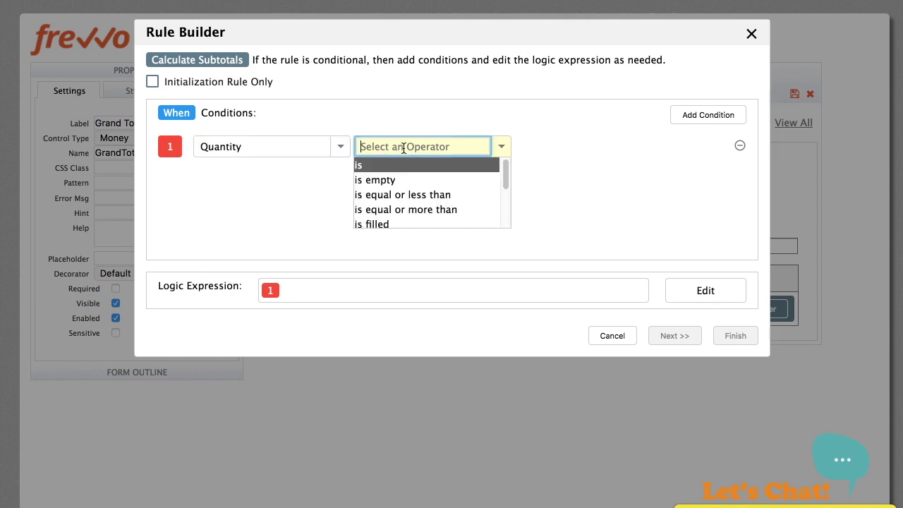
pyautogui.click(386, 221)
# - Add condition 2: UnitPrice is filled, joined to the first by and
pyautogui.click(699, 125)
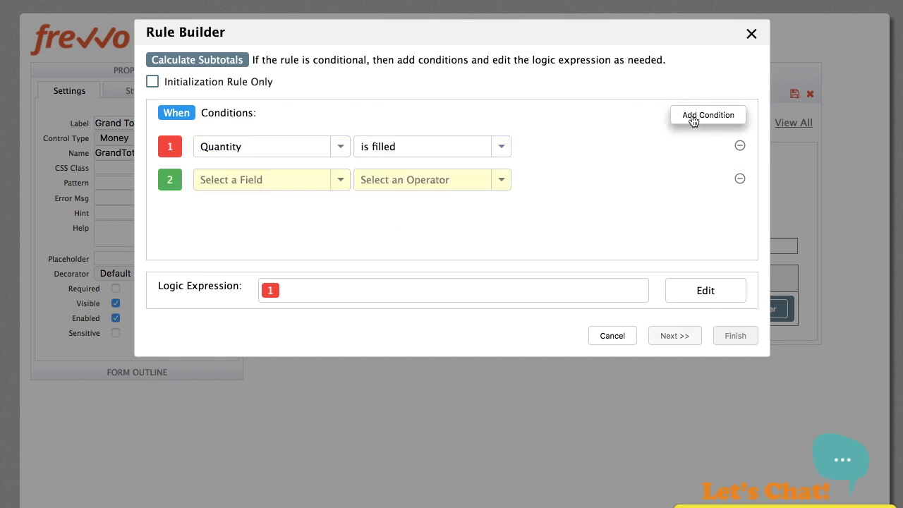
pyautogui.click(249, 177)
pyautogui.write('Uni')
pyautogui.press('Down')
pyautogui.press('Tab')
pyautogui.click(389, 179)
pyautogui.click(378, 257)
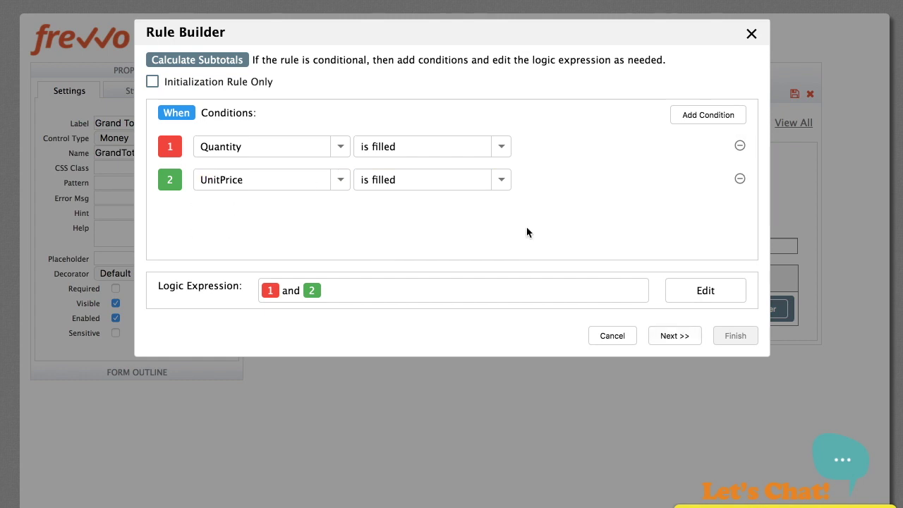
# - In the true-case actions, choose Subtotal with the 'to' operation
pyautogui.click(676, 336)
pyautogui.click(223, 116)
pyautogui.write('Sub')
pyautogui.click(201, 152)
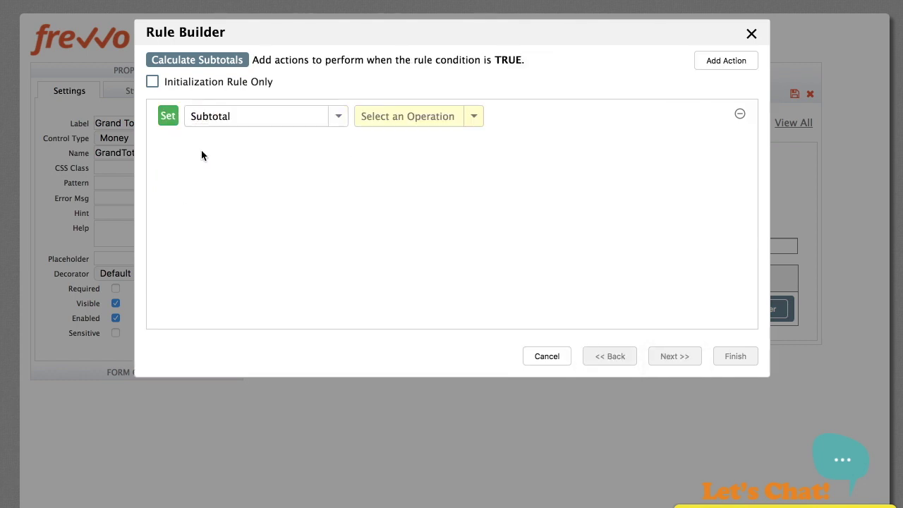
pyautogui.click(398, 116)
pyautogui.scroll(-3, 401, 185)
pyautogui.scroll(-3, 388, 178)
pyautogui.click(372, 151)
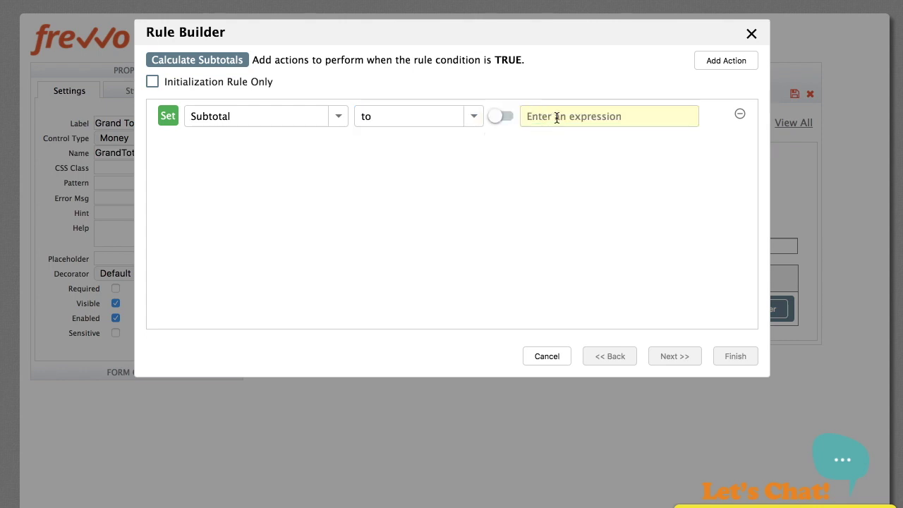
# - Enter Quantity*UnitPrice as Subtotal's expression
pyautogui.click(560, 117)
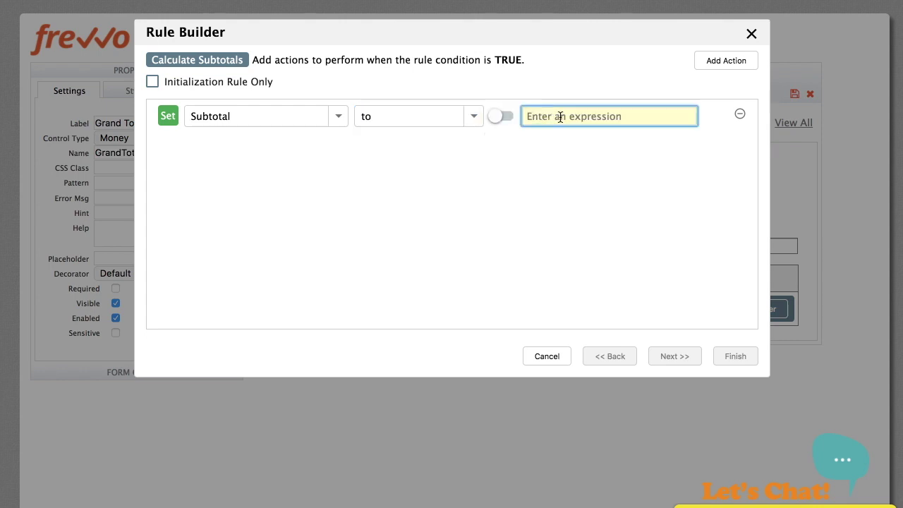
pyautogui.write('Quan')
pyautogui.press('Return')
pyautogui.write('*uni')
pyautogui.press('Return')
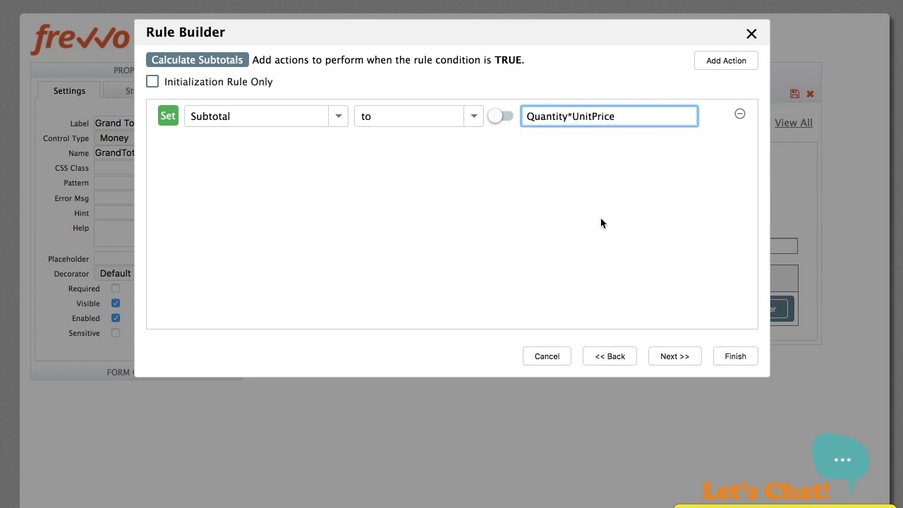
pyautogui.click(601, 223)
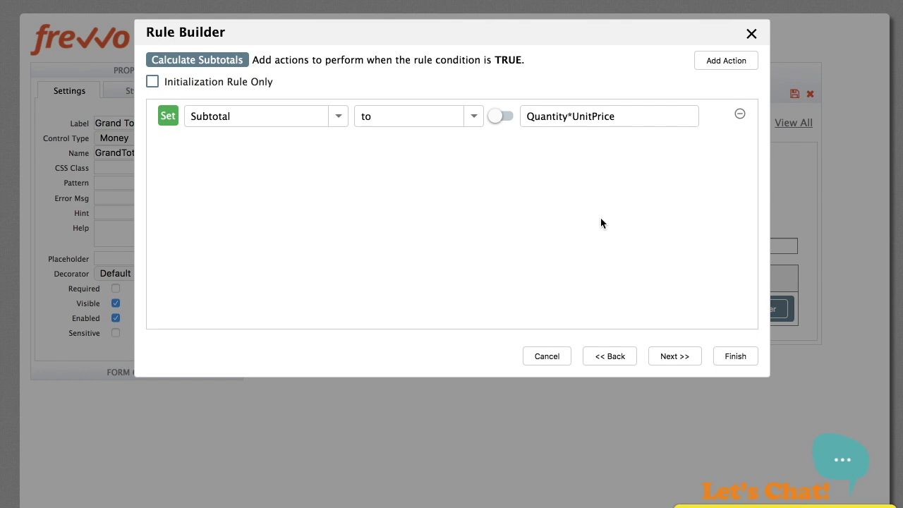
# - Add an else action that sets Subtotal to empty
pyautogui.click(670, 358)
pyautogui.click(722, 63)
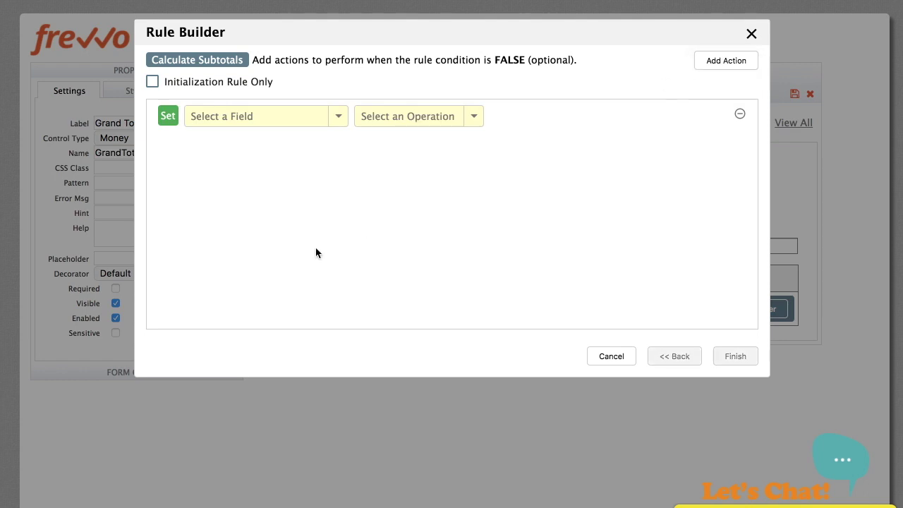
pyautogui.click(261, 118)
pyautogui.write('Sub')
pyautogui.press('Down')
pyautogui.press('Down')
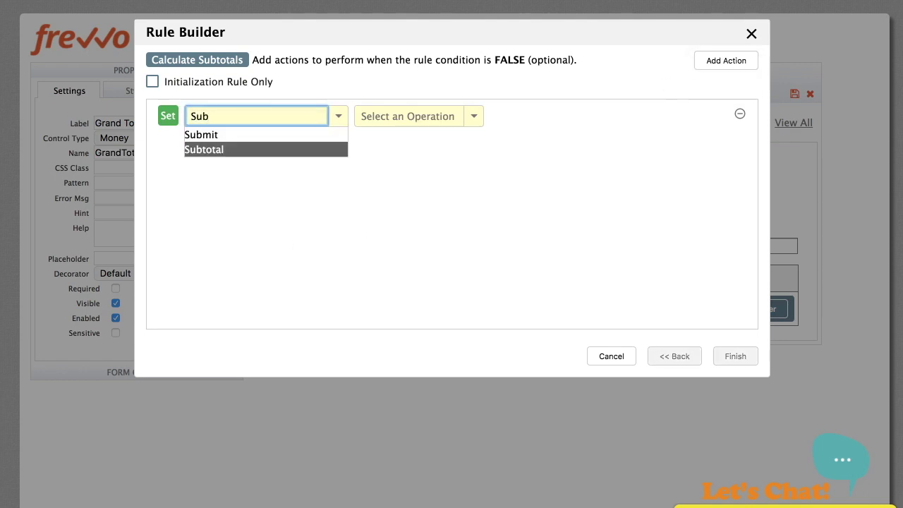
pyautogui.press('Return')
pyautogui.click(420, 116)
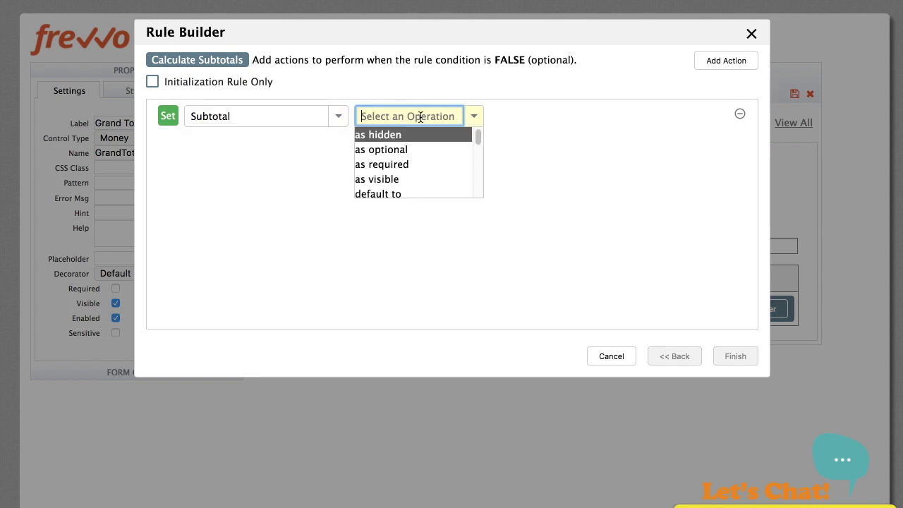
pyautogui.write('to e')
pyautogui.press('Return')
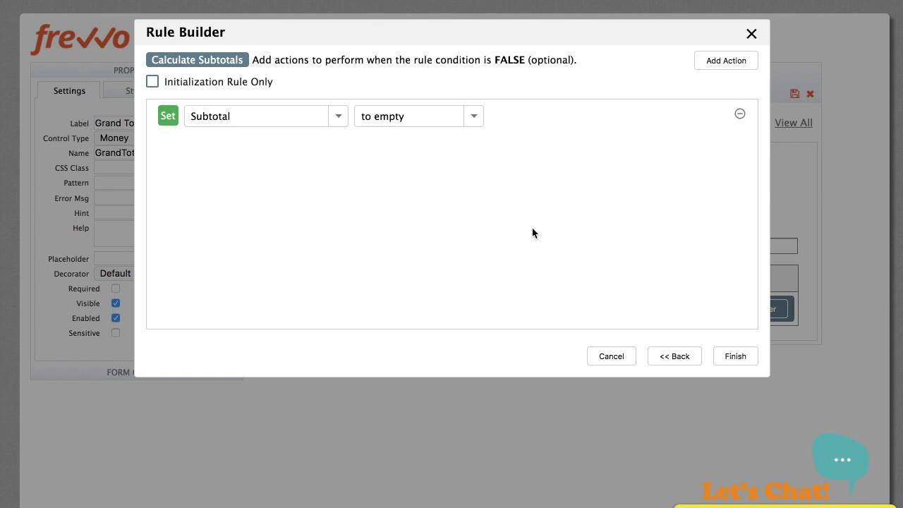
# - Finish Calculate Subtotals, then add a Calculate Grand Total rule and open it in the wizard
pyautogui.click(734, 357)
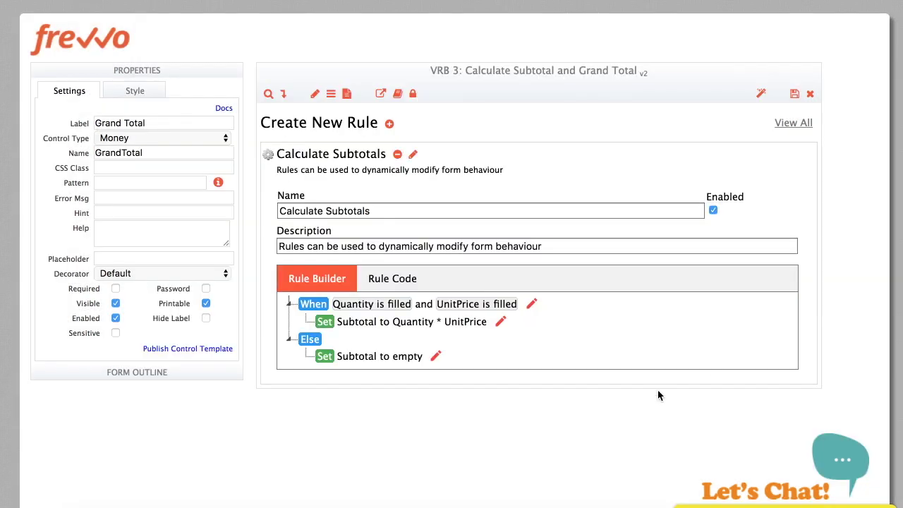
pyautogui.click(389, 124)
pyautogui.click(364, 410)
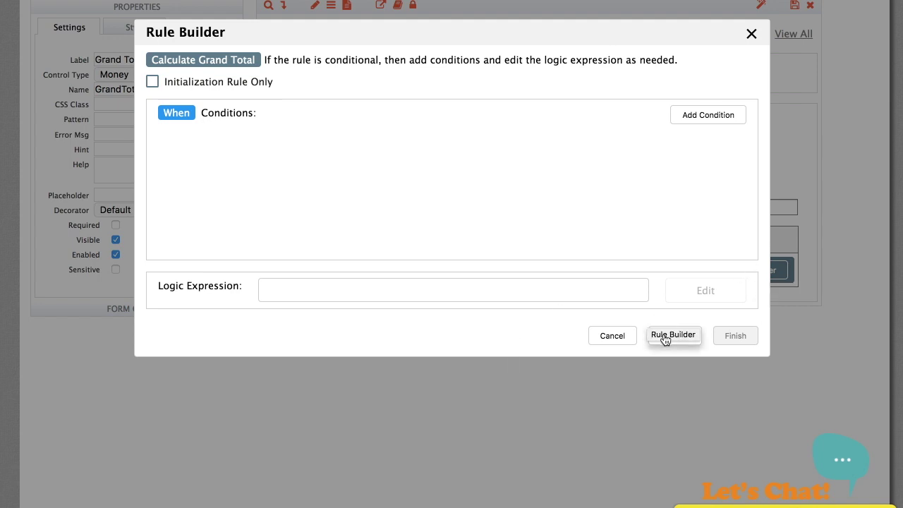
# - Skip conditions, set GrandTotal to sum(Subtotal), and finish the Calculate Grand Total rule
pyautogui.click(667, 337)
pyautogui.click(240, 116)
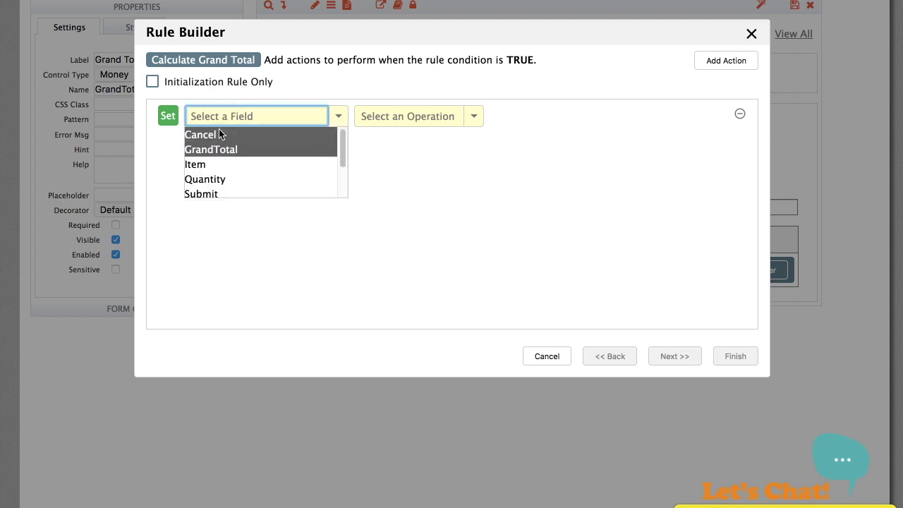
pyautogui.click(219, 150)
pyautogui.click(397, 117)
pyautogui.click(374, 134)
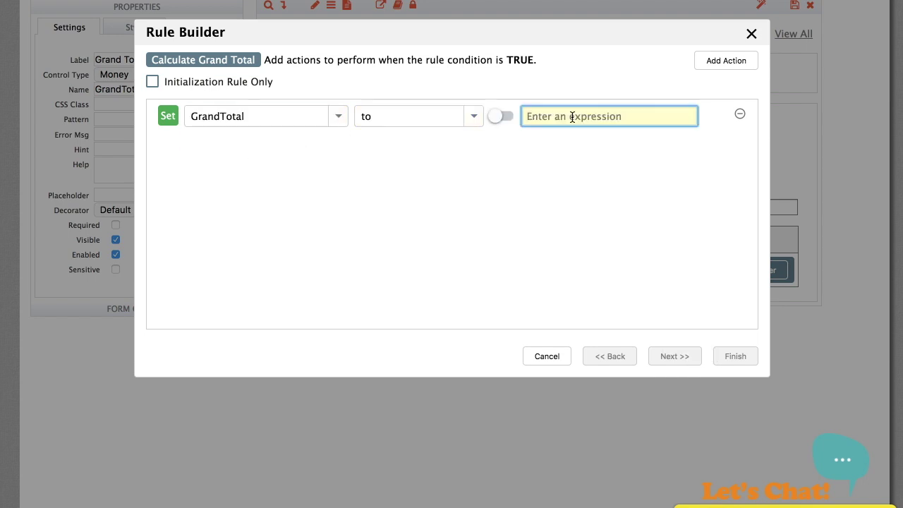
pyautogui.write('sum')
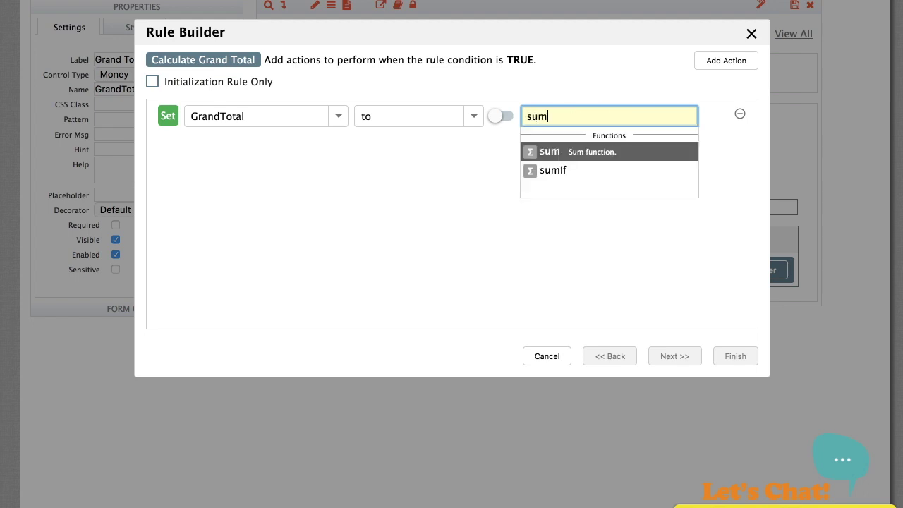
pyautogui.write('(')
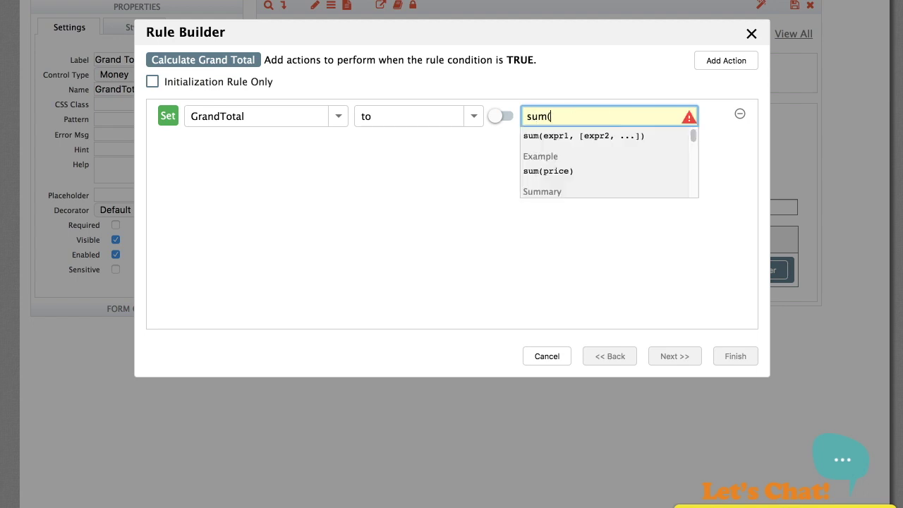
pyautogui.write('sub')
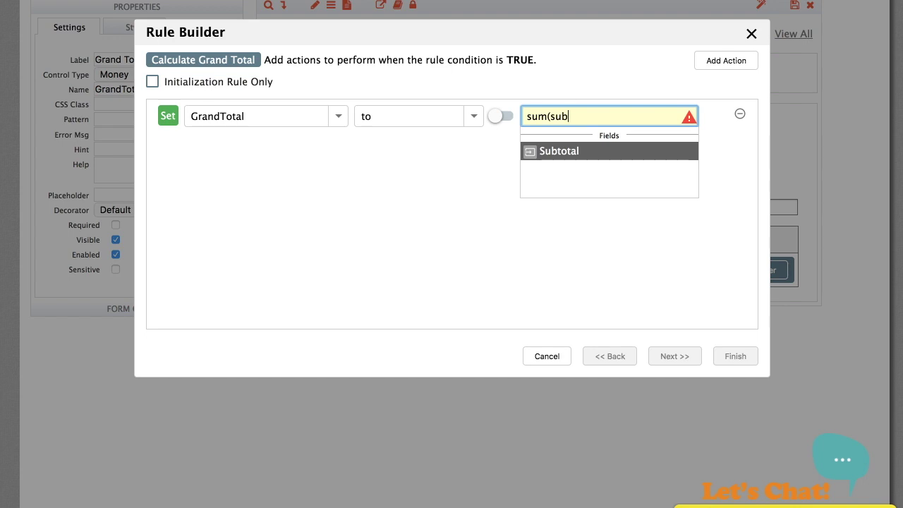
pyautogui.click(559, 151)
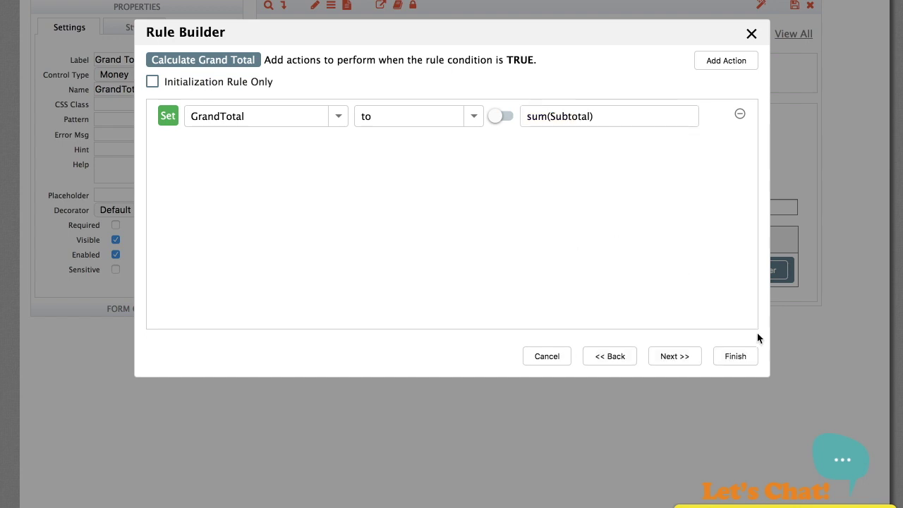
pyautogui.click(738, 357)
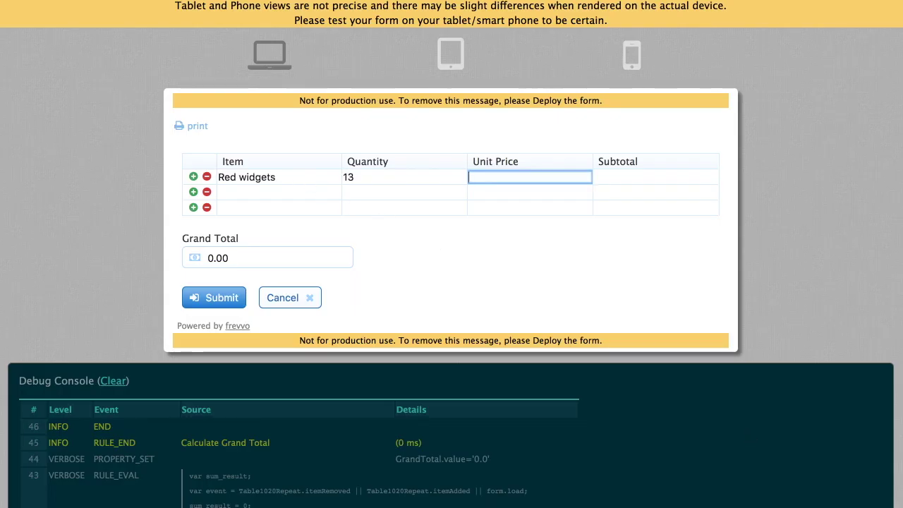
# - Enter unit price 15.67, add Green widgets (11 at 89), then delete the Blue widgets row
pyautogui.write('15.67')
pyautogui.press('Tab')
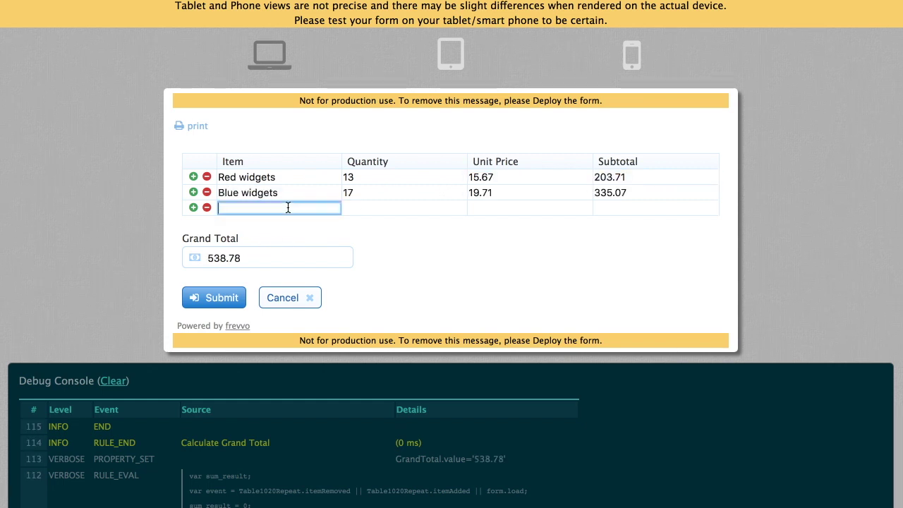
pyautogui.write('Green widgets')
pyautogui.press('Tab')
pyautogui.write('11')
pyautogui.press('Tab')
pyautogui.write('89')
pyautogui.press('Tab')
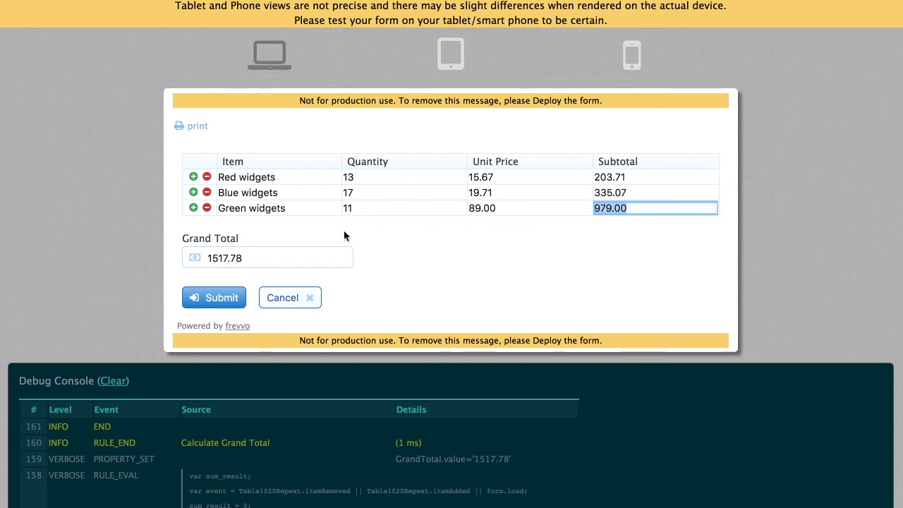
pyautogui.click(393, 293)
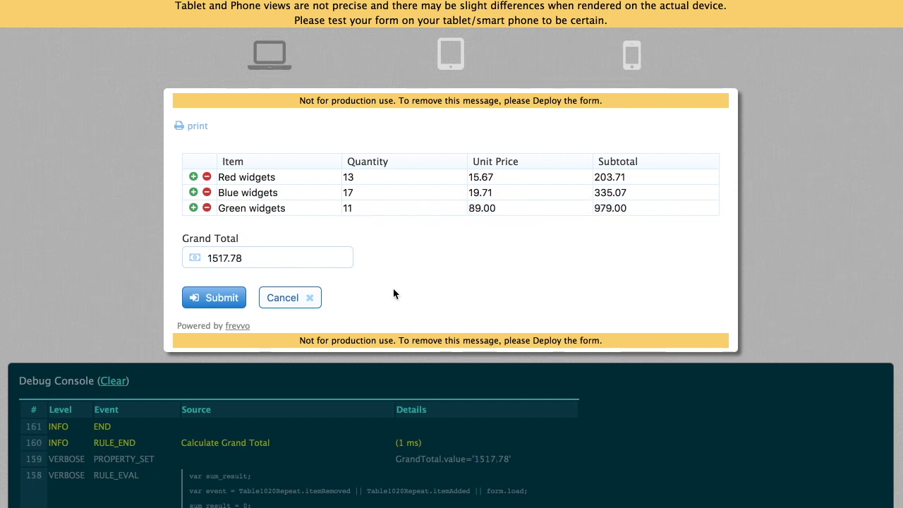
pyautogui.click(207, 193)
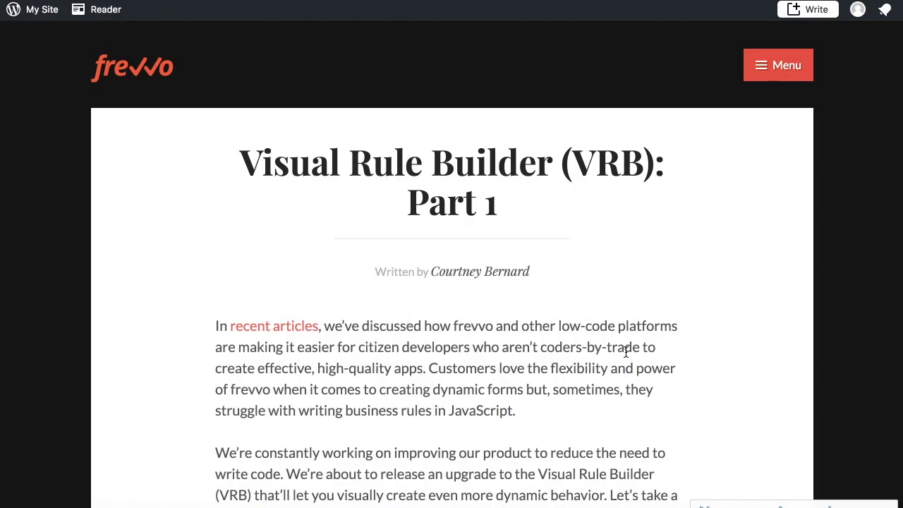
# - Read the Visual Rule Builder Part 1 article to the end, then open 'Try frevvo free'
pyautogui.scroll(-3, 626, 352)
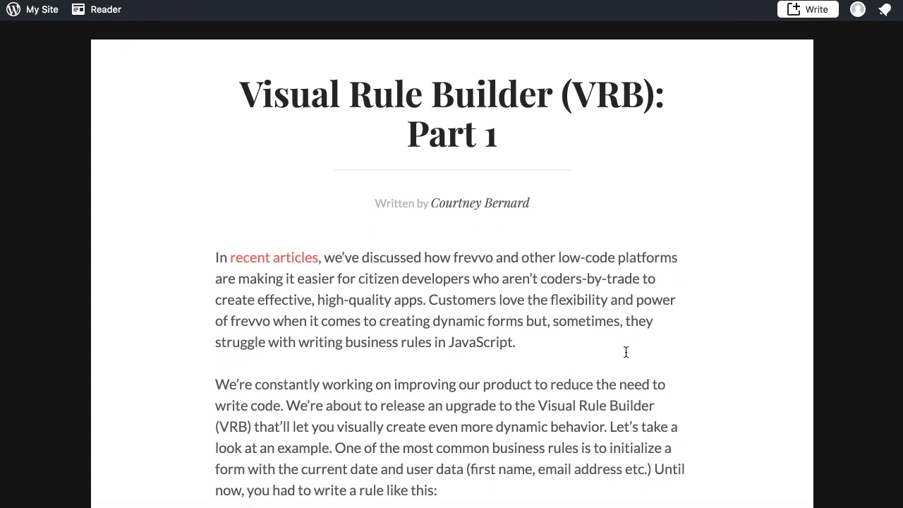
pyautogui.scroll(-15, 626, 353)
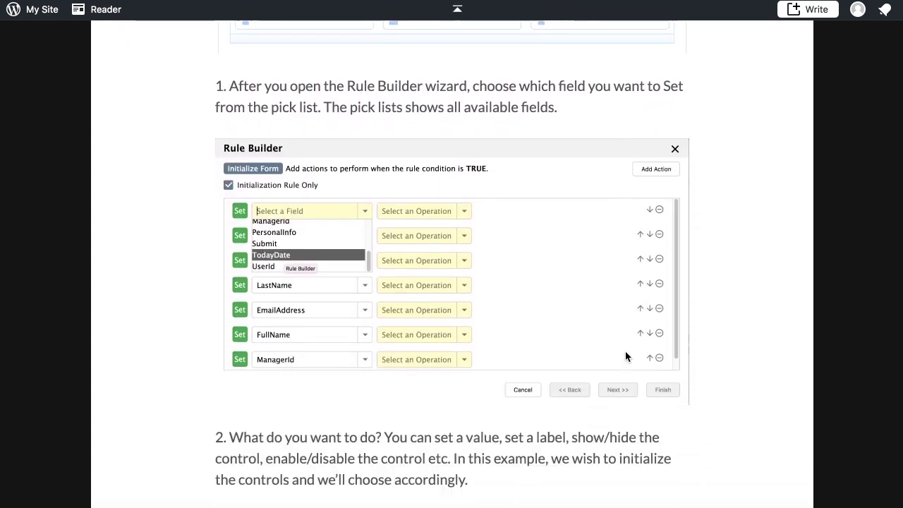
pyautogui.scroll(-15, 626, 352)
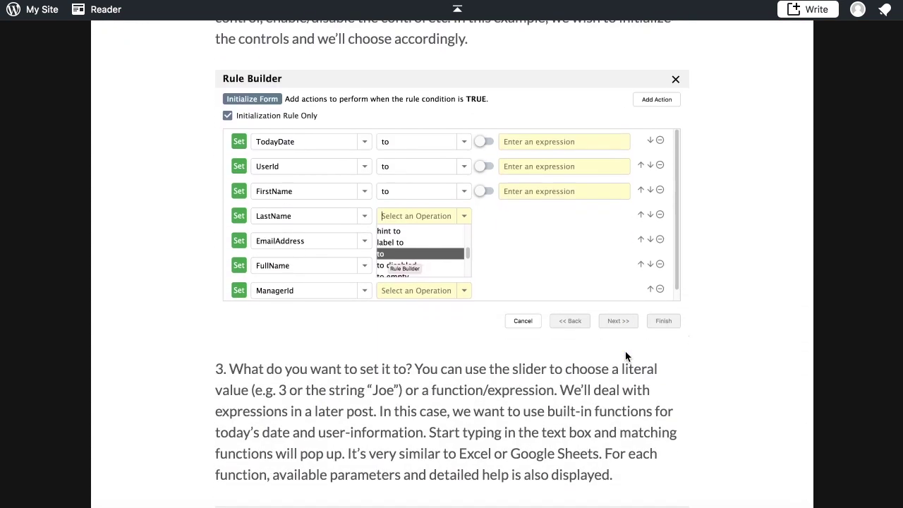
pyautogui.scroll(-6, 625, 352)
pyautogui.scroll(-15, 625, 352)
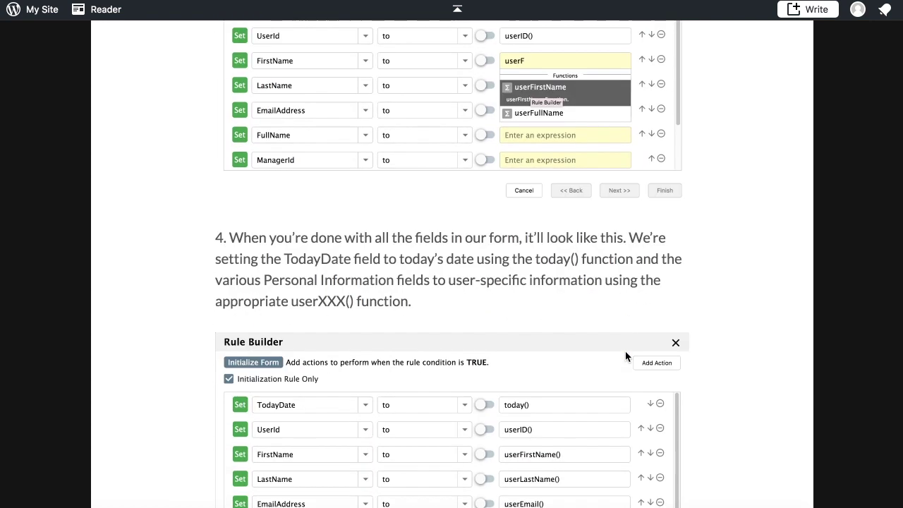
pyautogui.scroll(-12, 625, 350)
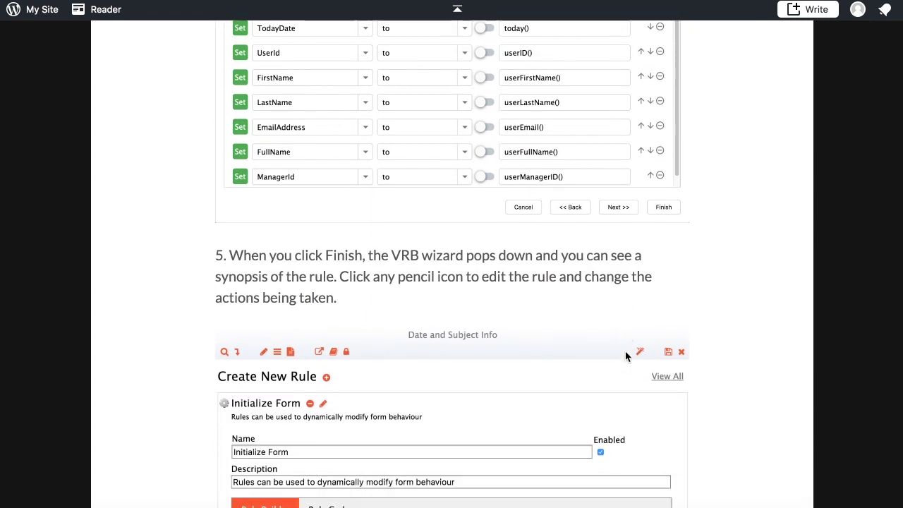
pyautogui.scroll(-20, 625, 351)
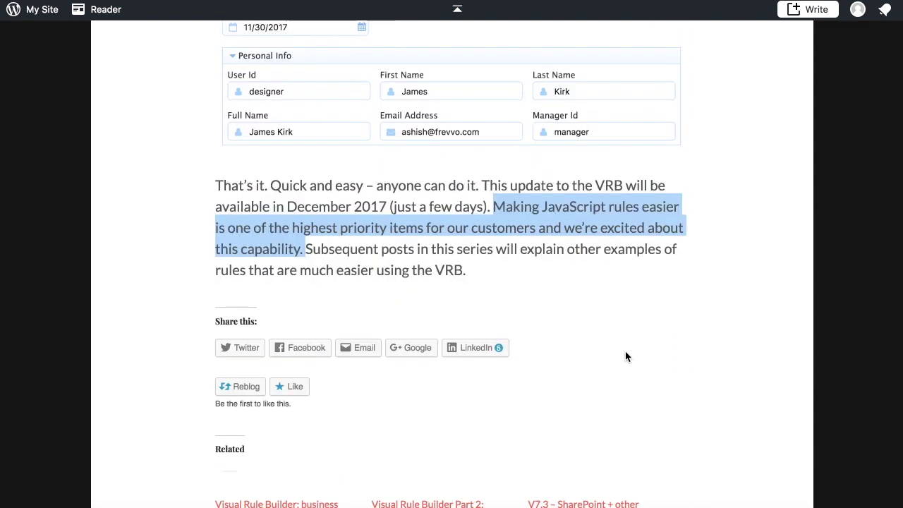
pyautogui.scroll(-3, 625, 351)
pyautogui.click(607, 173)
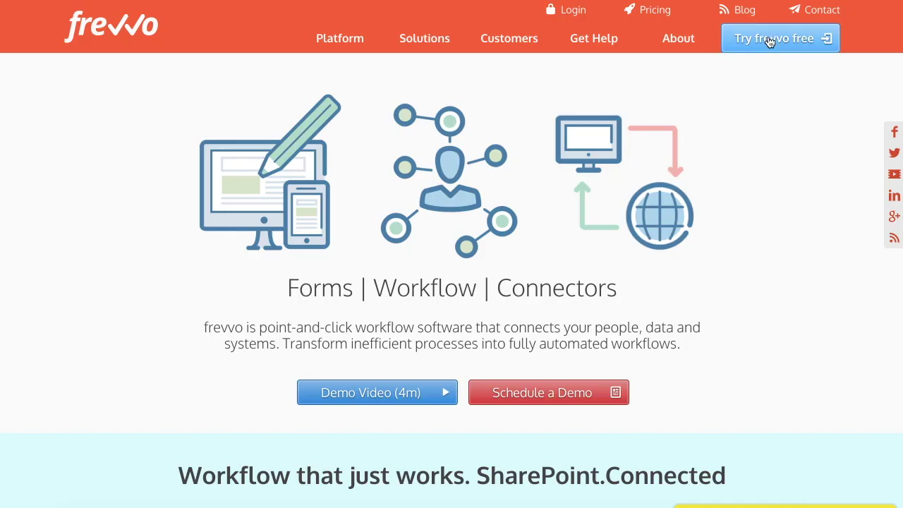
pyautogui.click(770, 43)
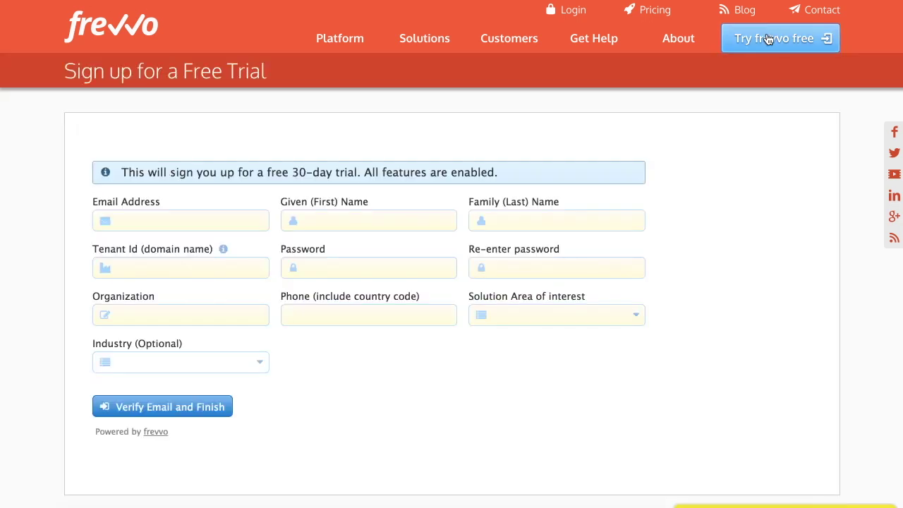